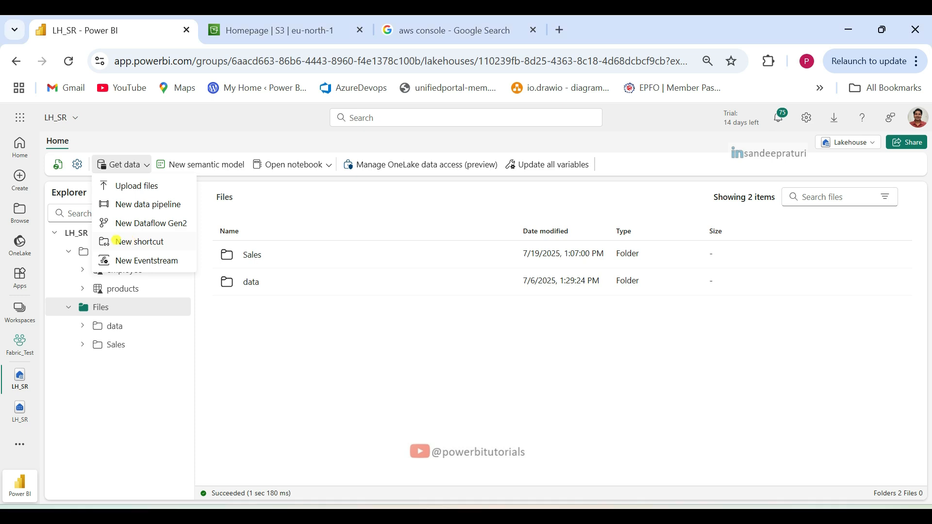
Start a new shortcut, browse the lakehouses and warehouses available under Microsoft OneLake, and cancel without selecting a source.
{"action": "left_click", "coordinate": [116, 240]}
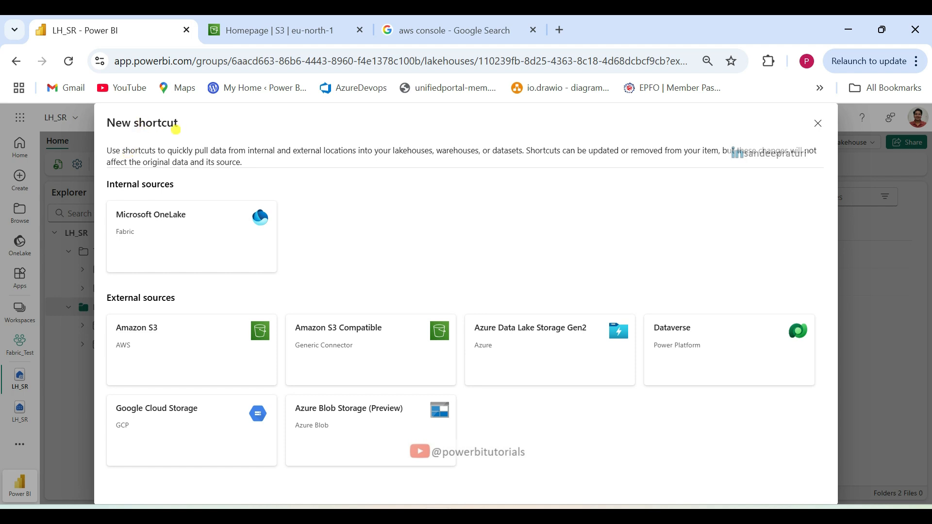
{"action": "left_click_drag", "start_coordinate": [108, 151], "coordinate": [515, 161]}
{"action": "left_click", "coordinate": [420, 218]}
{"action": "left_click", "coordinate": [183, 229]}
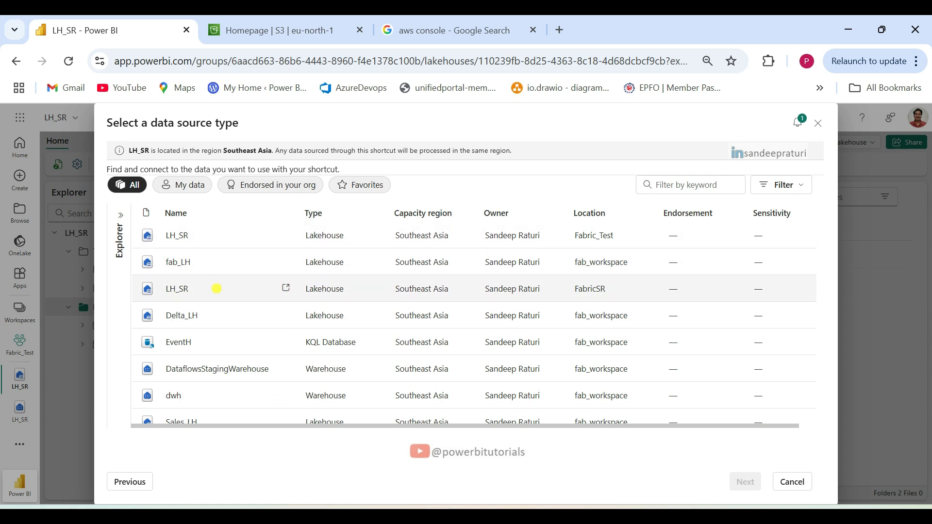
{"action": "scroll", "coordinate": [215, 289], "scroll_direction": "down", "scroll_amount": 5}
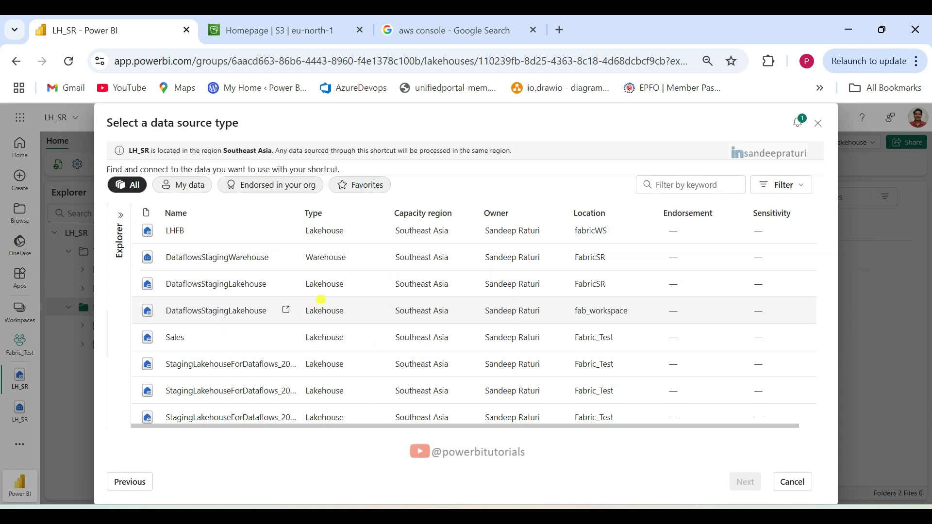
{"action": "left_click", "coordinate": [792, 481]}
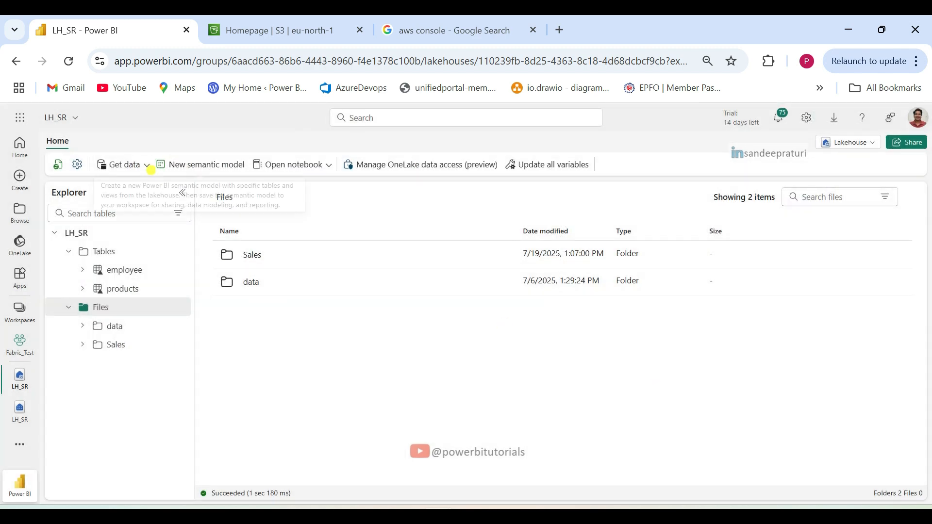
Review the internal and external source types offered for a new shortcut, and close the dialog.
{"action": "left_click", "coordinate": [148, 166]}
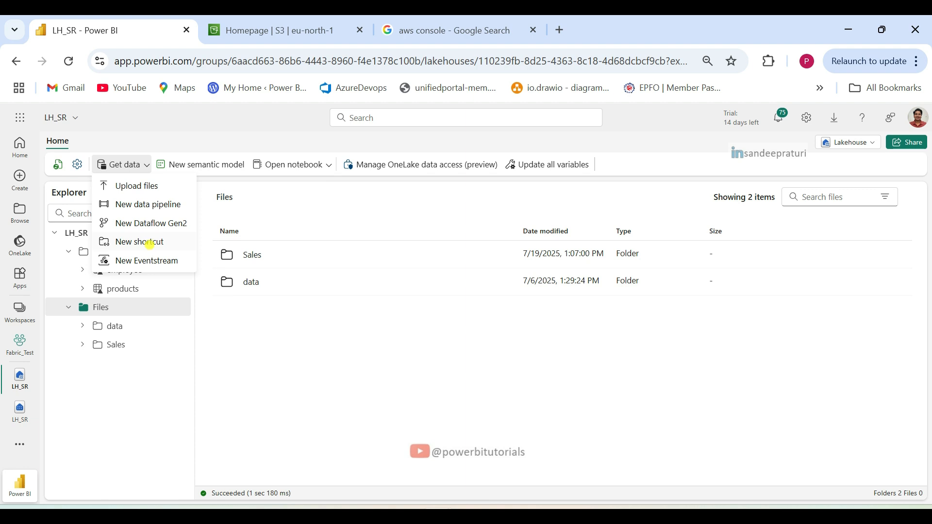
{"action": "left_click", "coordinate": [150, 243]}
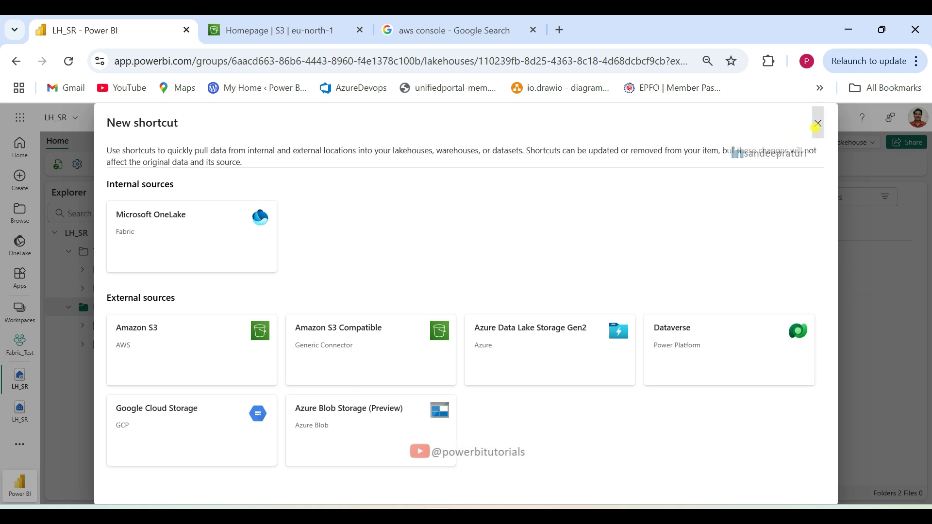
{"action": "left_click", "coordinate": [818, 125]}
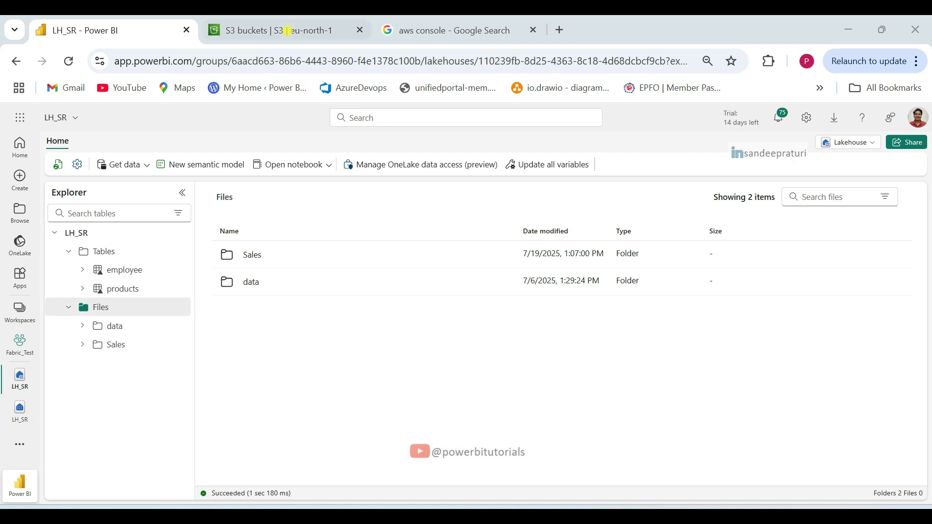
Switch to the AWS console, find the S3 service, and examine the files/ folder of the sfbucketpbi bucket.
{"action": "left_click", "coordinate": [279, 30]}
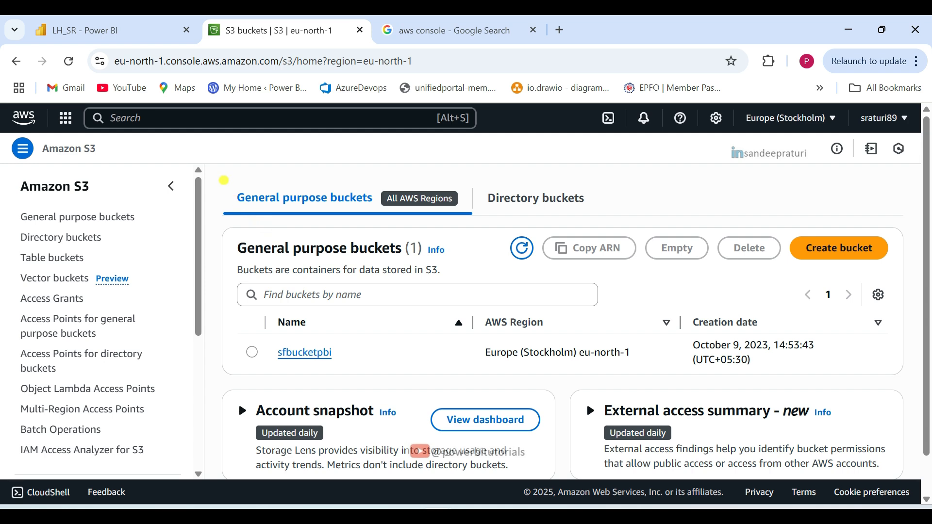
{"action": "left_click", "coordinate": [217, 123]}
{"action": "type", "text": "s3"}
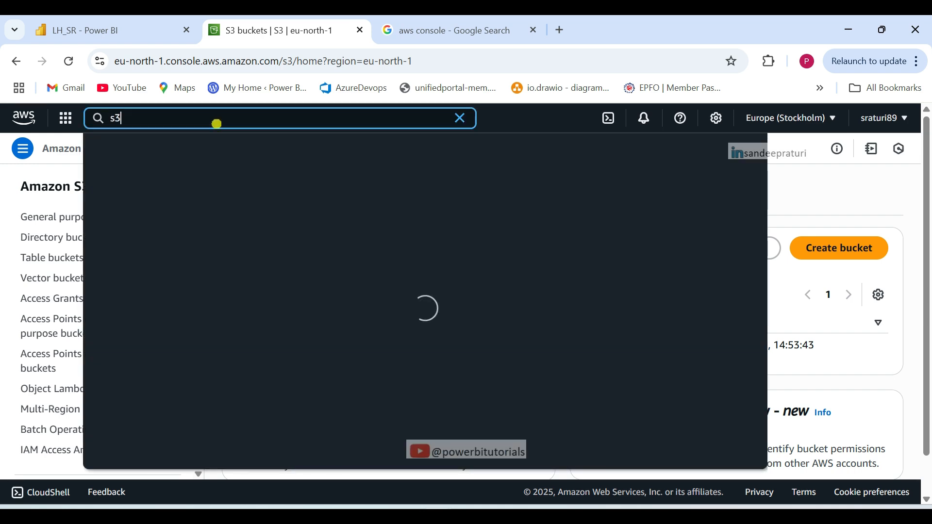
{"action": "left_click", "coordinate": [311, 193]}
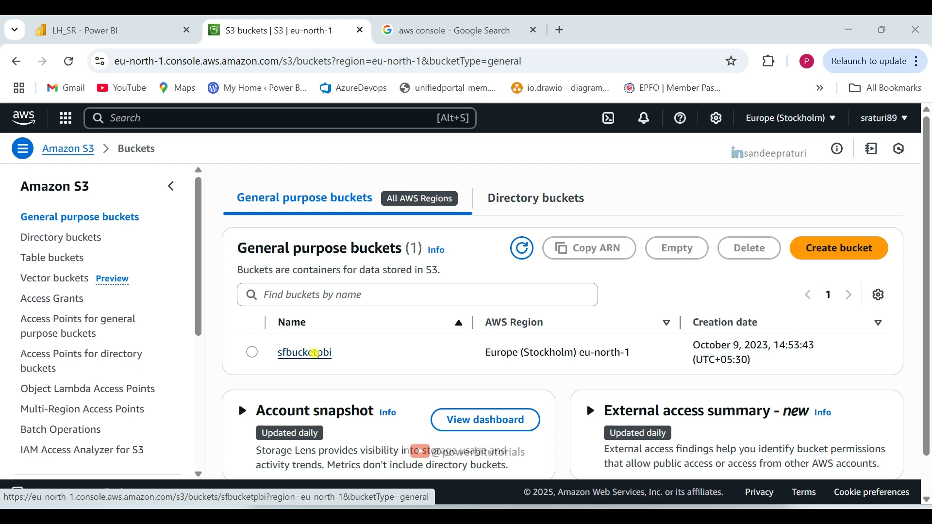
{"action": "left_click", "coordinate": [314, 353]}
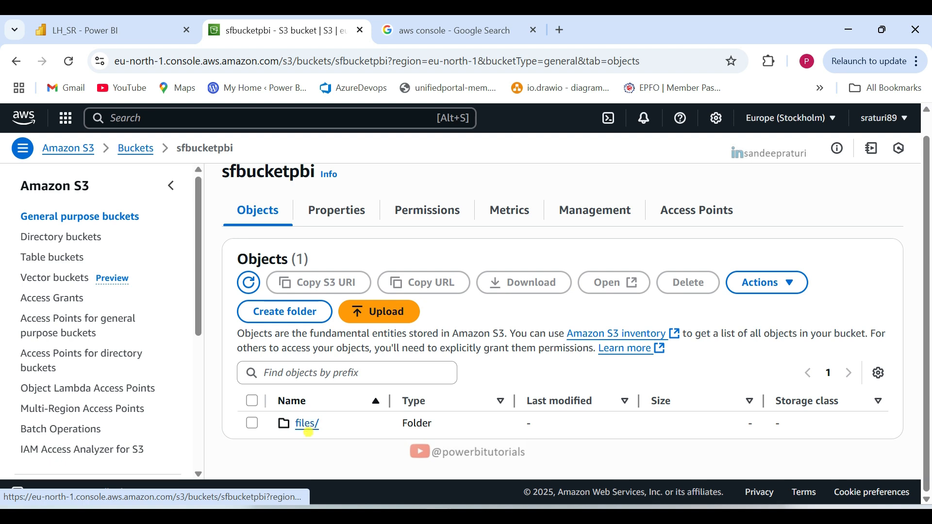
{"action": "left_click", "coordinate": [309, 424]}
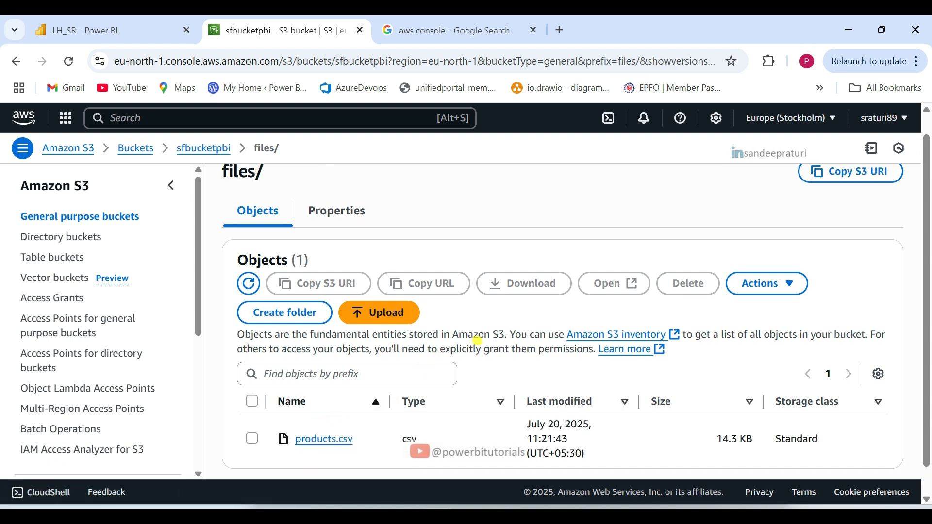
{"action": "scroll", "coordinate": [478, 342], "scroll_direction": "down", "scroll_amount": 1}
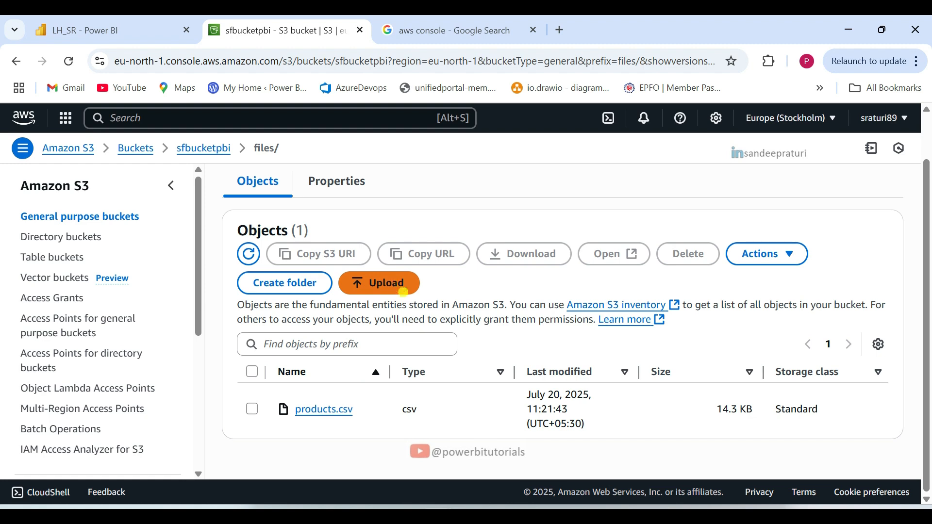
Stage AdventureWorks_Returns.csv for upload to the files/ folder, and discard the upload.
{"action": "left_click", "coordinate": [403, 292]}
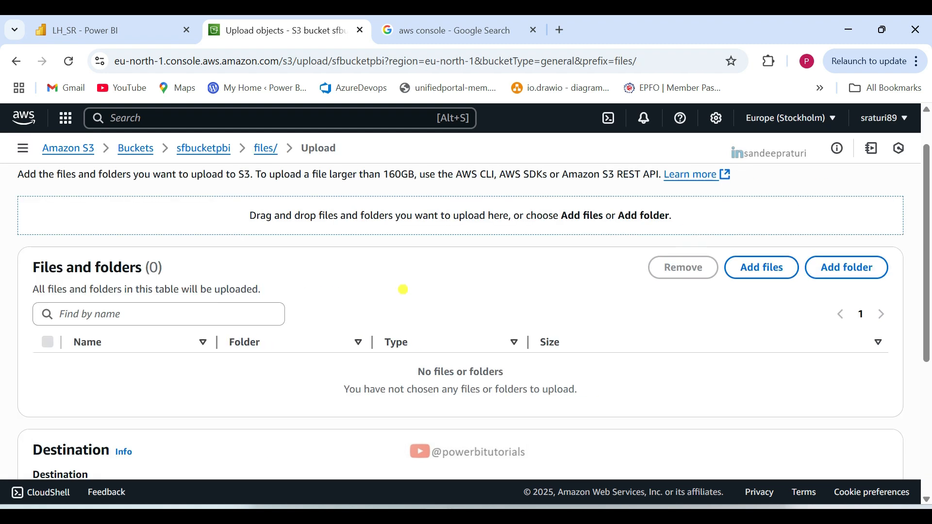
{"action": "left_click", "coordinate": [775, 268]}
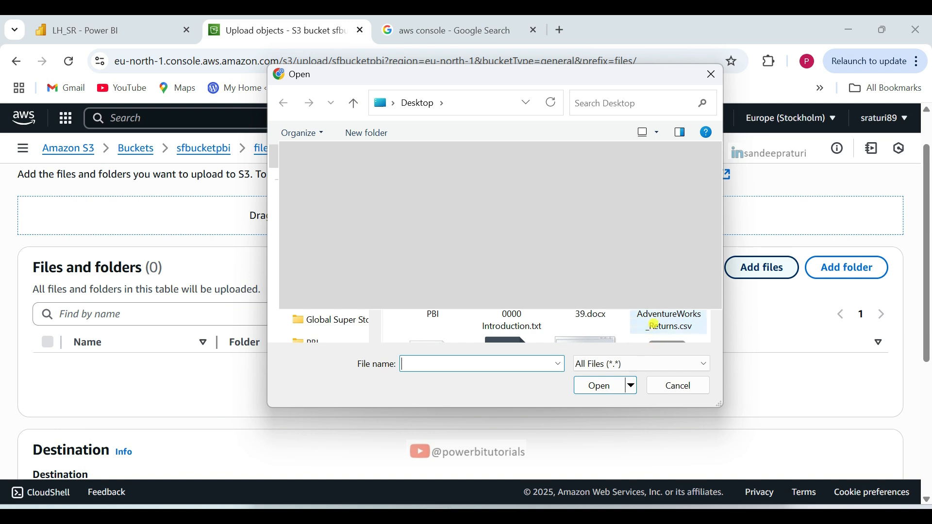
{"action": "left_click", "coordinate": [655, 325]}
{"action": "left_click", "coordinate": [602, 386]}
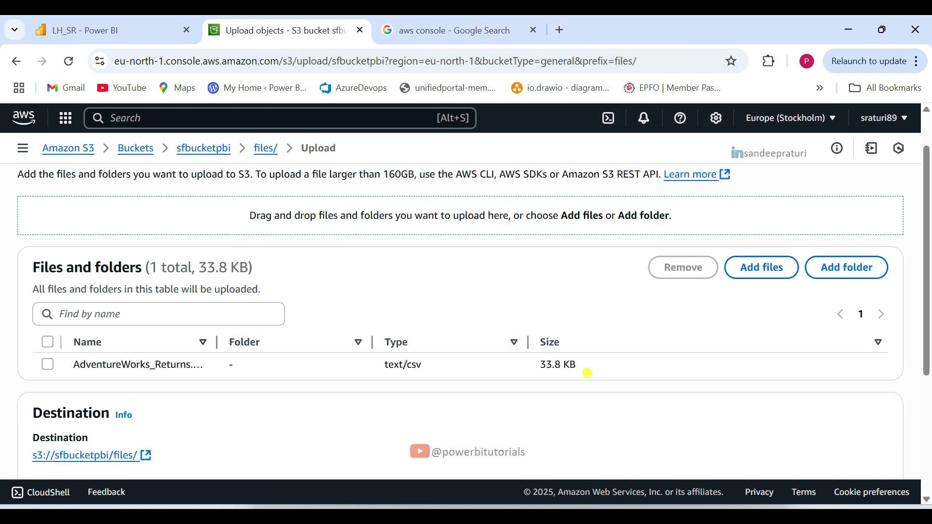
{"action": "scroll", "coordinate": [591, 366], "scroll_direction": "down", "scroll_amount": 4}
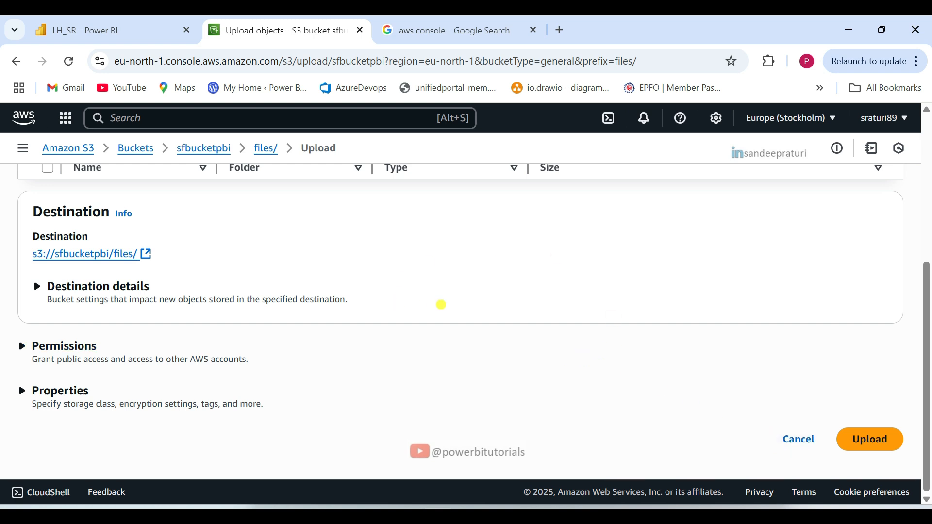
{"action": "left_click", "coordinate": [786, 439]}
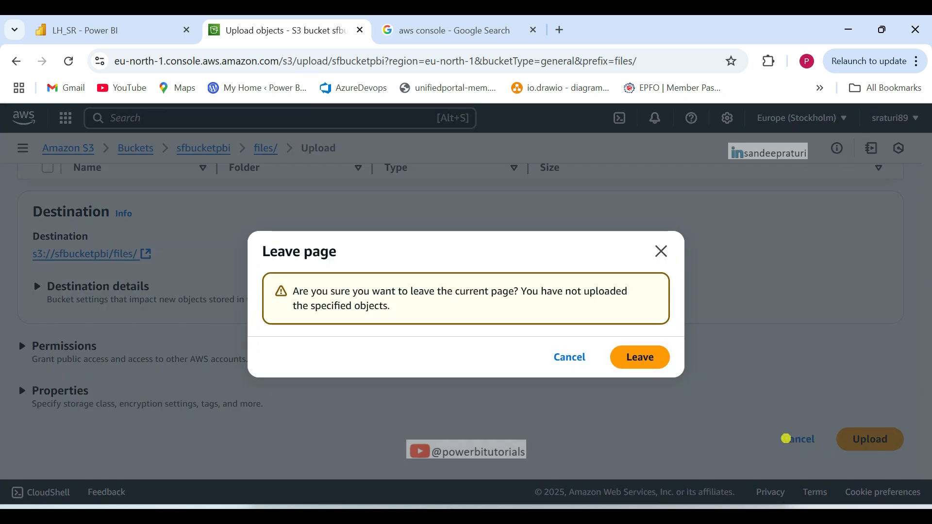
{"action": "left_click", "coordinate": [643, 358]}
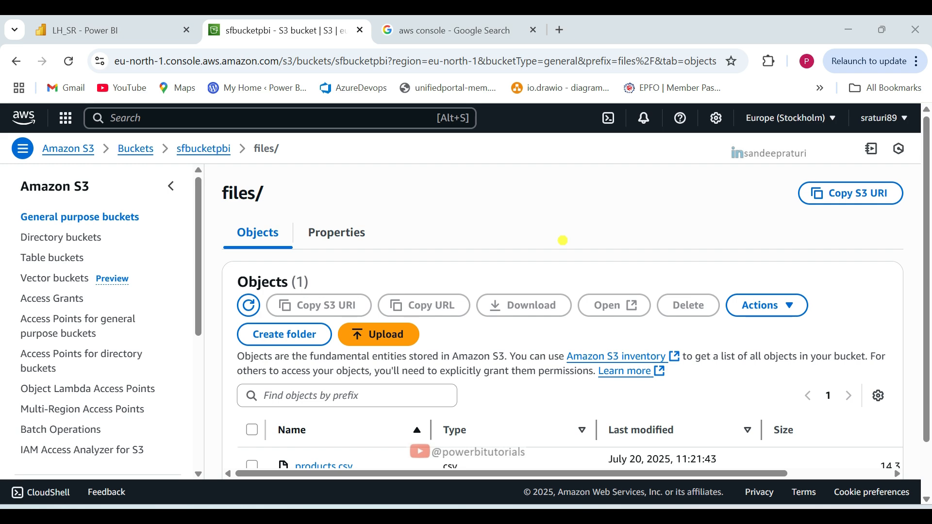
View the AWS Console Sign In result from the Google search, and return to the LH_SR lakehouse in Power BI.
{"action": "left_click", "coordinate": [427, 21]}
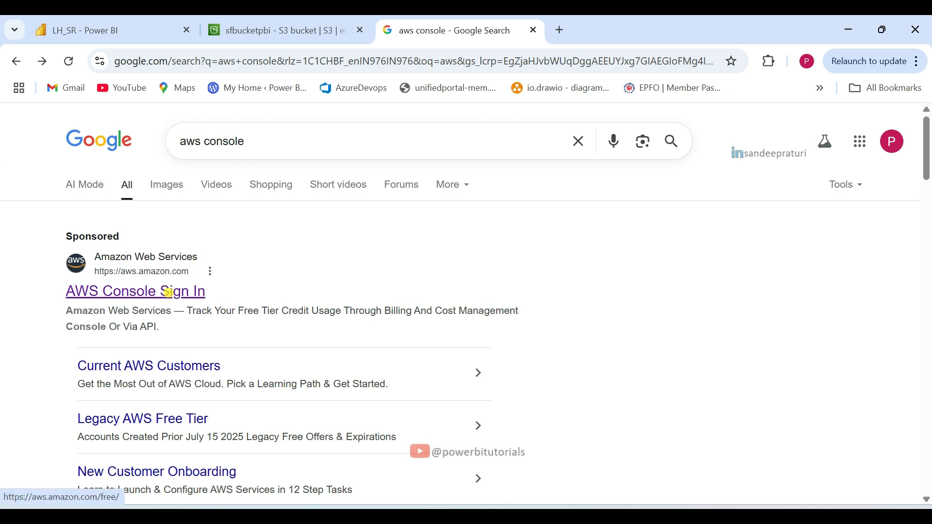
{"action": "left_click", "coordinate": [216, 287]}
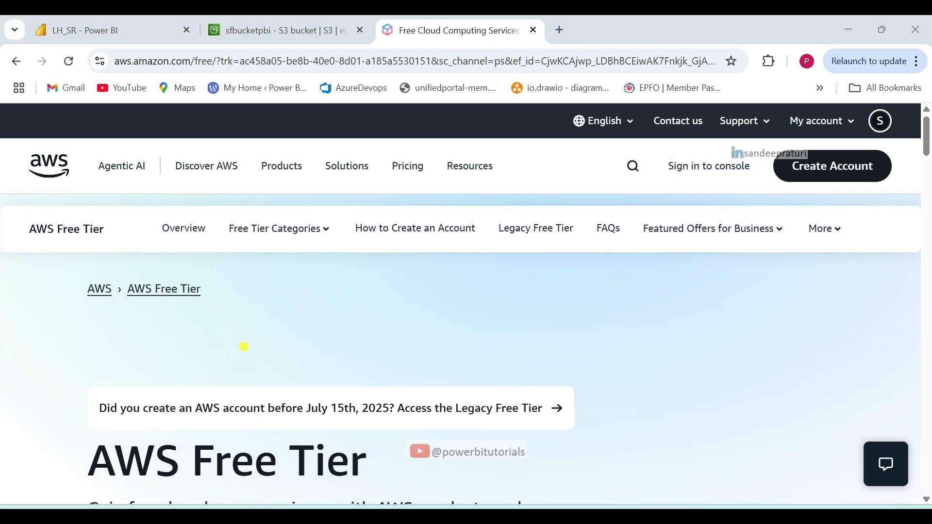
{"action": "left_click", "coordinate": [145, 30]}
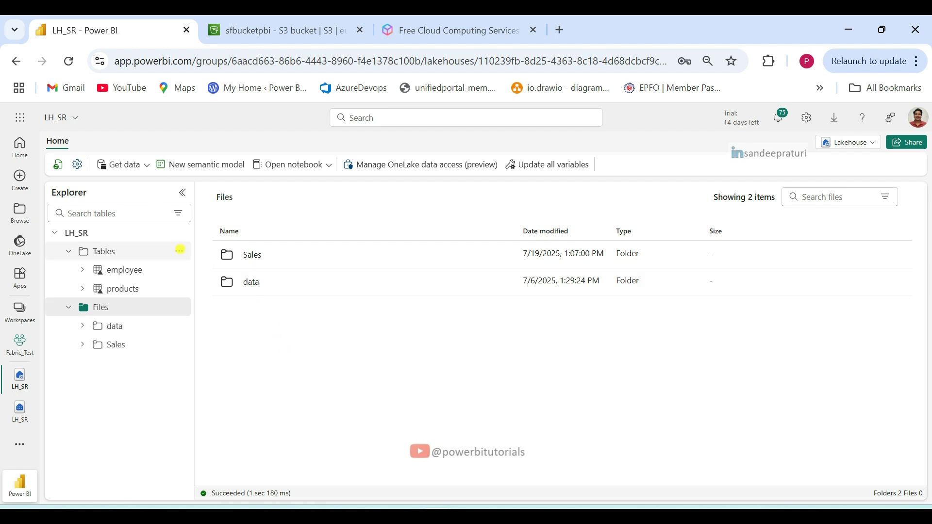
{"action": "left_click", "coordinate": [180, 249]}
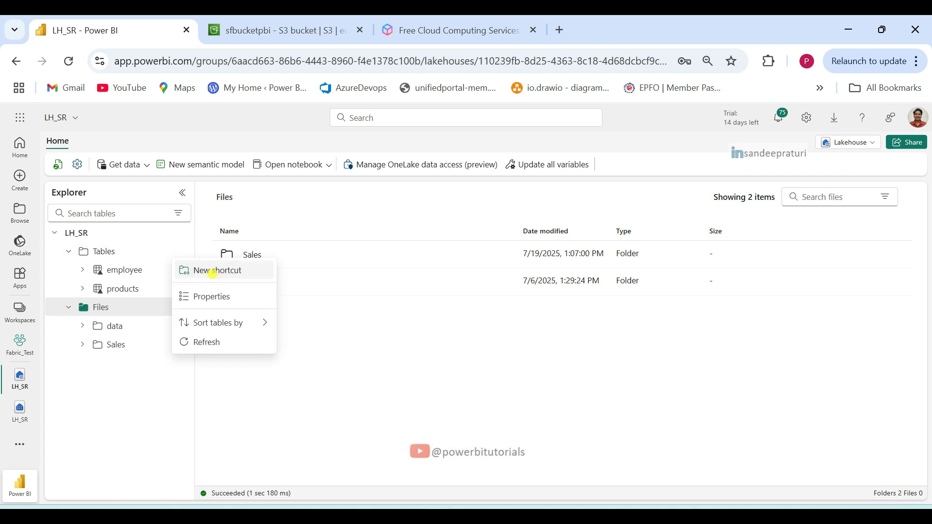
{"action": "left_click", "coordinate": [345, 406]}
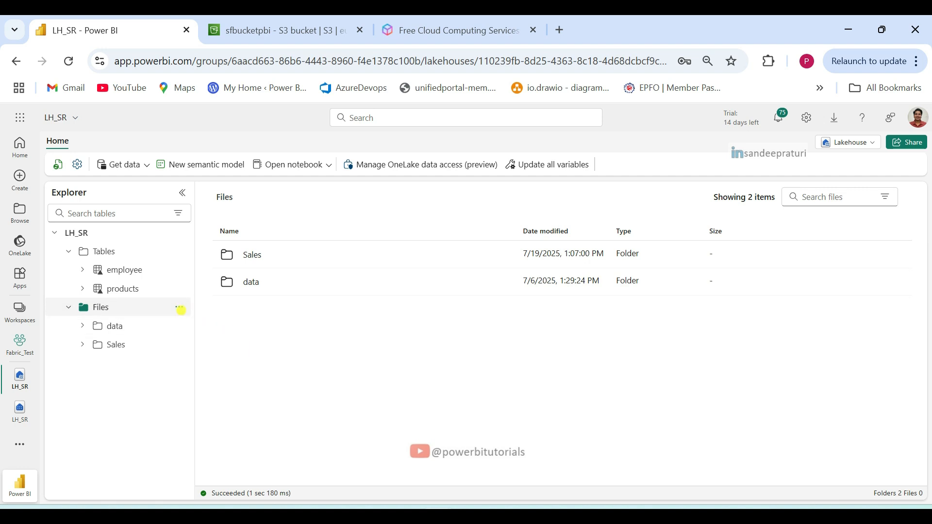
{"action": "left_click", "coordinate": [179, 309]}
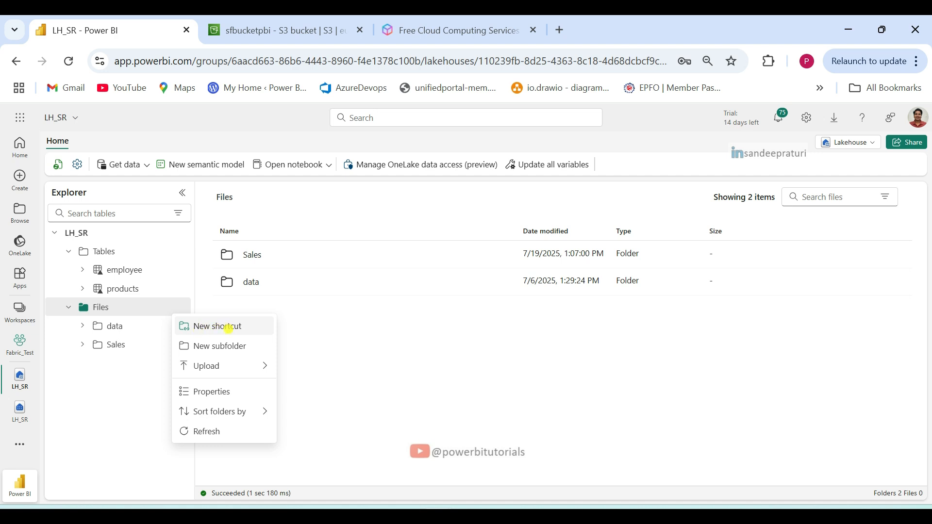
{"action": "left_click", "coordinate": [124, 165]}
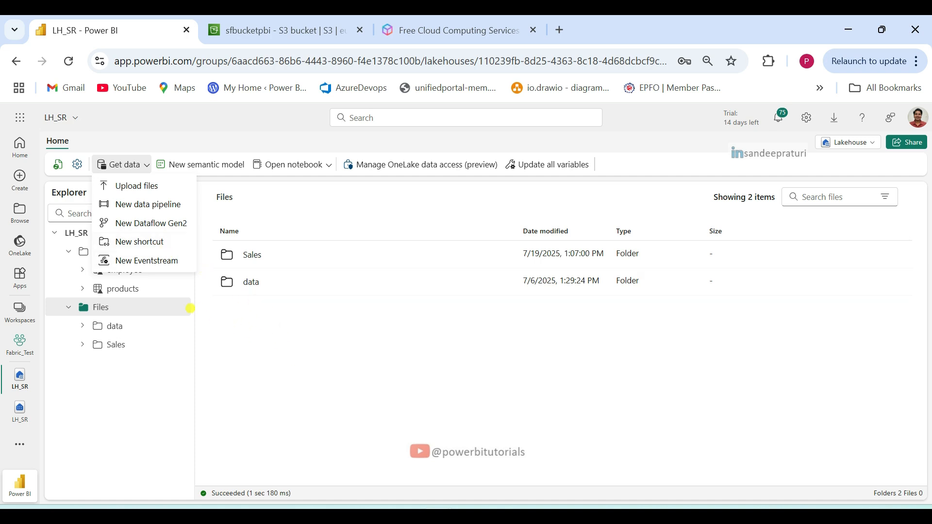
{"action": "left_click", "coordinate": [182, 309]}
{"action": "left_click", "coordinate": [182, 309]}
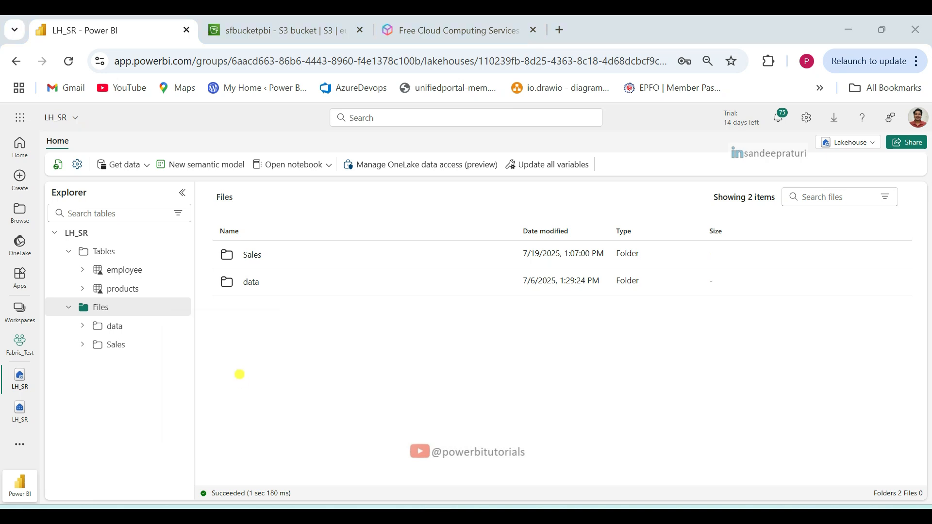
Start a new shortcut under the lakehouse's Files folder with Amazon S3 as source and a new connection.
{"action": "left_click", "coordinate": [180, 307]}
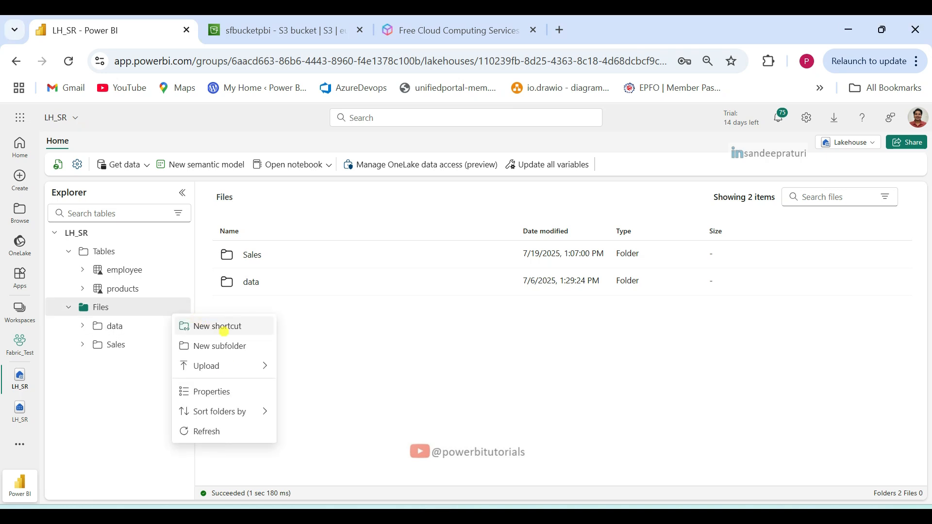
{"action": "left_click", "coordinate": [224, 332]}
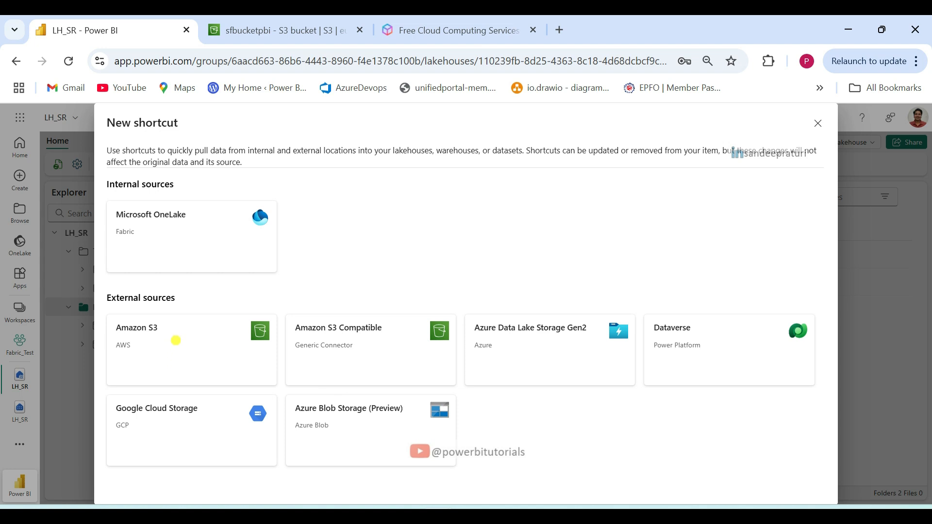
{"action": "left_click", "coordinate": [176, 340]}
{"action": "left_click", "coordinate": [397, 173]}
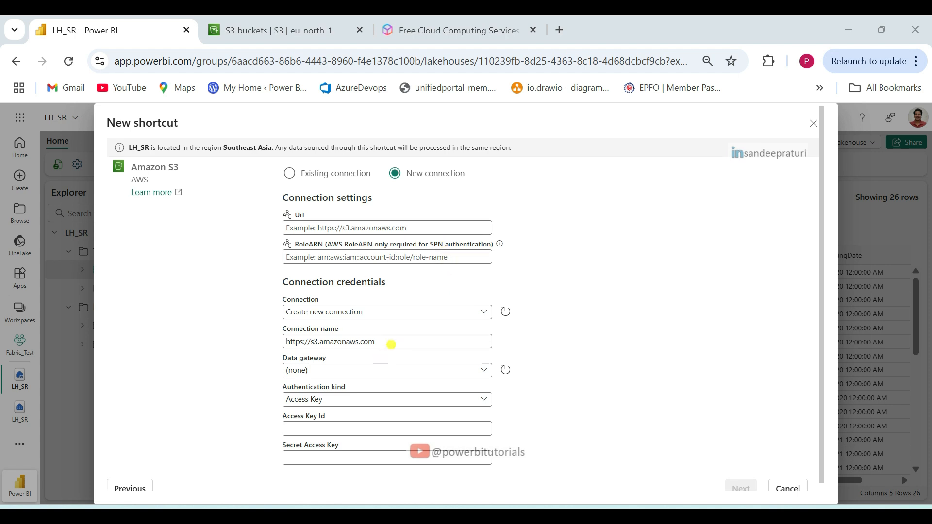
{"action": "left_click_drag", "start_coordinate": [388, 342], "coordinate": [270, 347]}
{"action": "key", "text": "ctrl+c"}
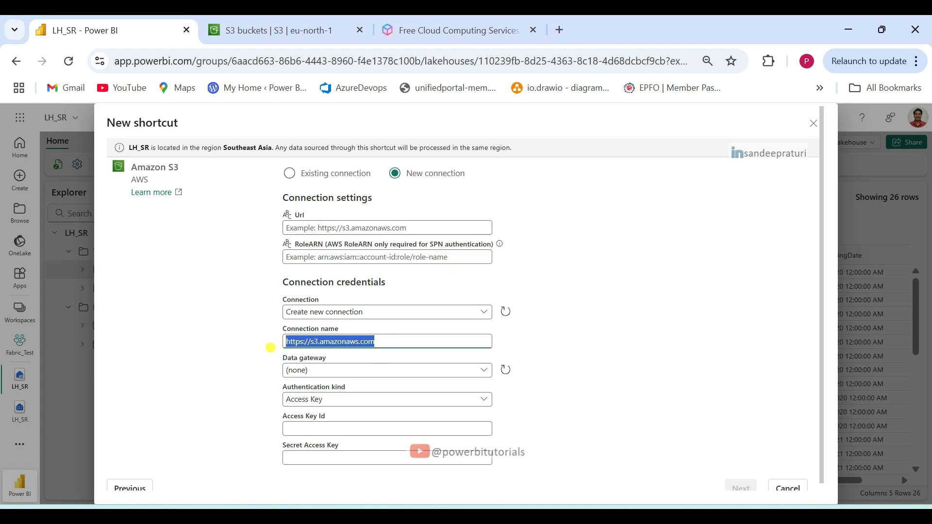
{"action": "left_click", "coordinate": [331, 230]}
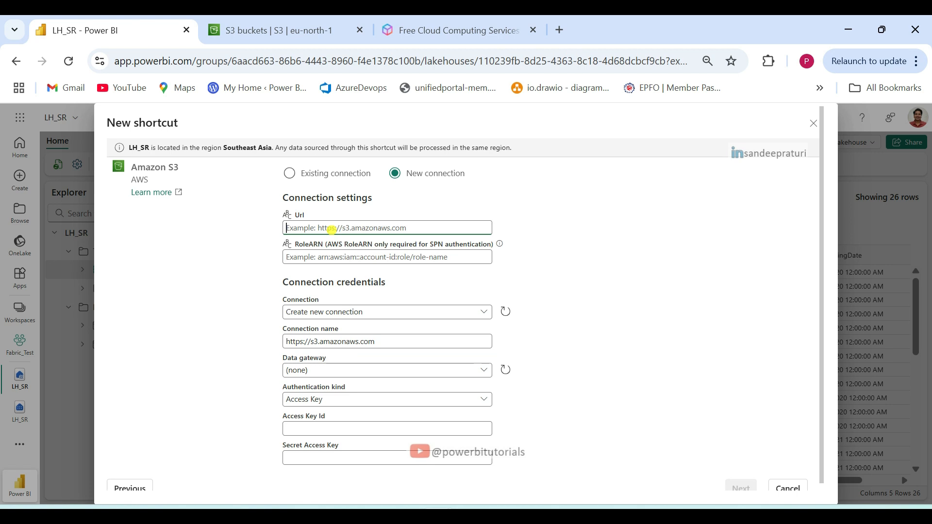
{"action": "key", "text": "ctrl+v"}
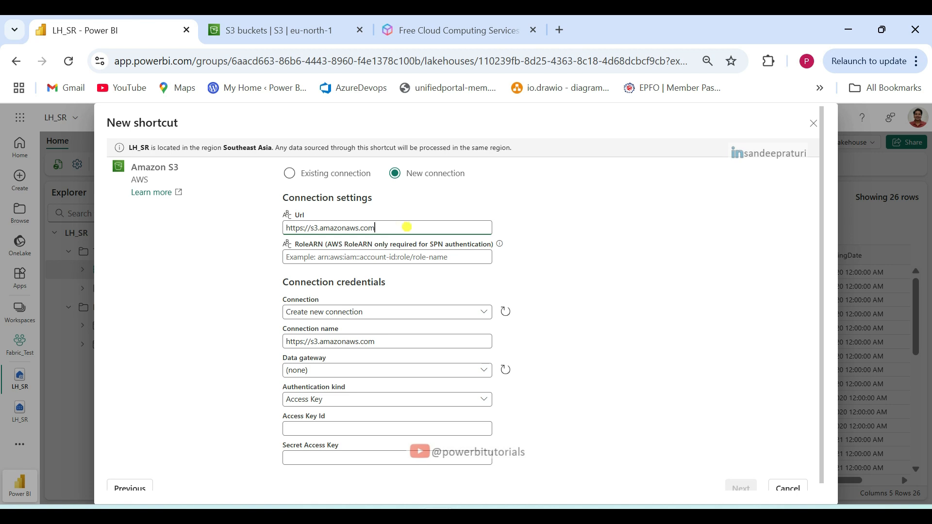
{"action": "left_click_drag", "start_coordinate": [376, 227], "coordinate": [281, 228]}
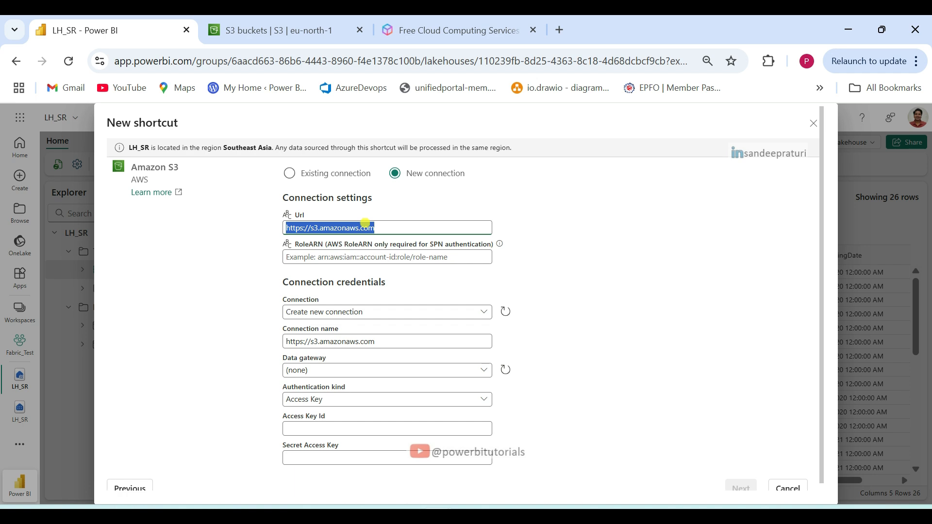
{"action": "key", "text": "BackSpace"}
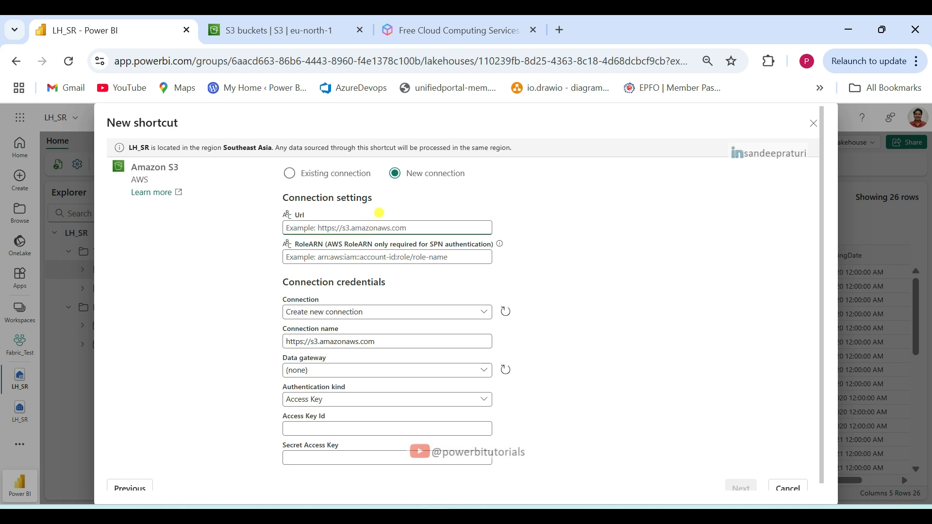
Switch to the AWS console and copy the Object URL of products.csv from the files/ folder of bucket sfbucketpbi.
{"action": "left_click", "coordinate": [382, 212]}
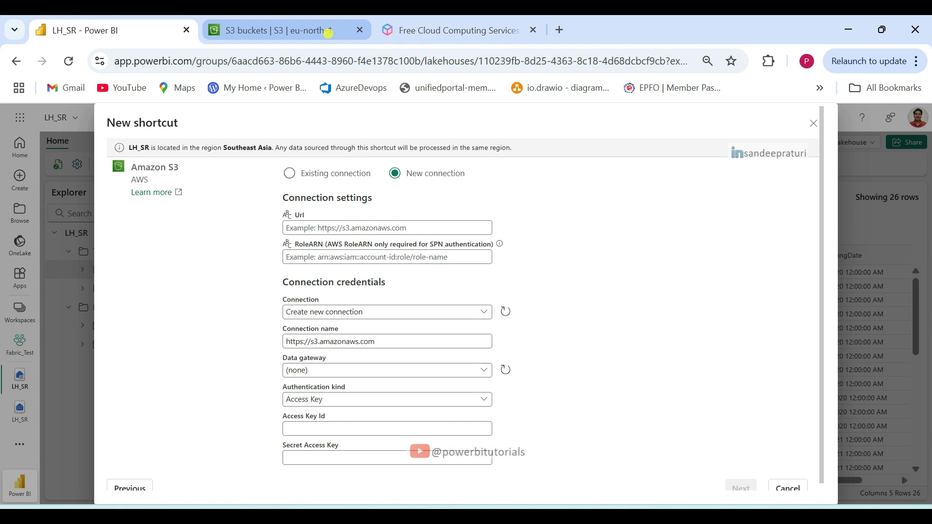
{"action": "left_click", "coordinate": [329, 33]}
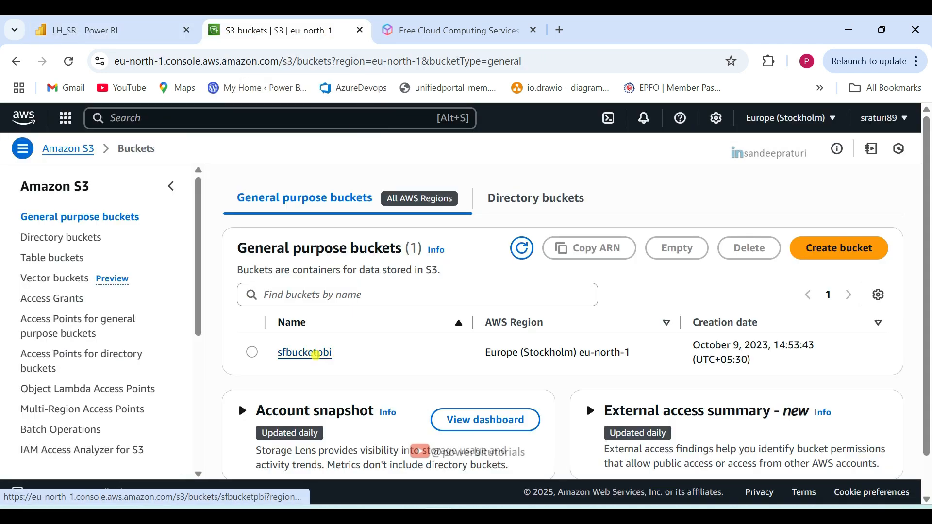
{"action": "left_click", "coordinate": [316, 355]}
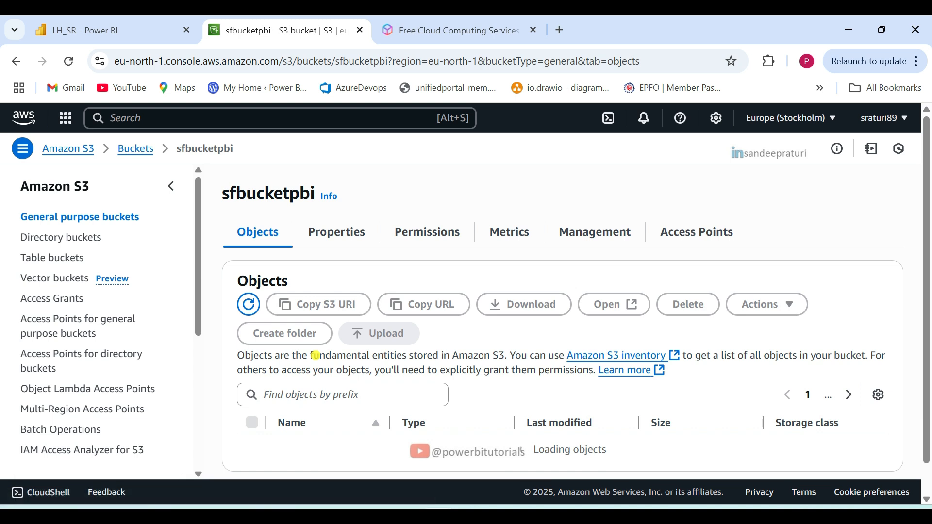
{"action": "scroll", "coordinate": [494, 397], "scroll_direction": "down", "scroll_amount": 1}
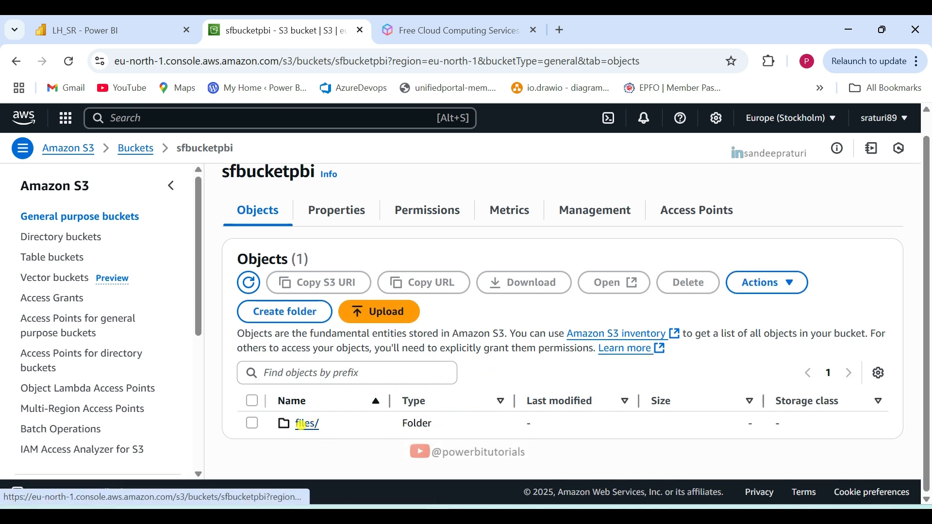
{"action": "left_click", "coordinate": [301, 424]}
{"action": "scroll", "coordinate": [473, 375], "scroll_direction": "down", "scroll_amount": 1}
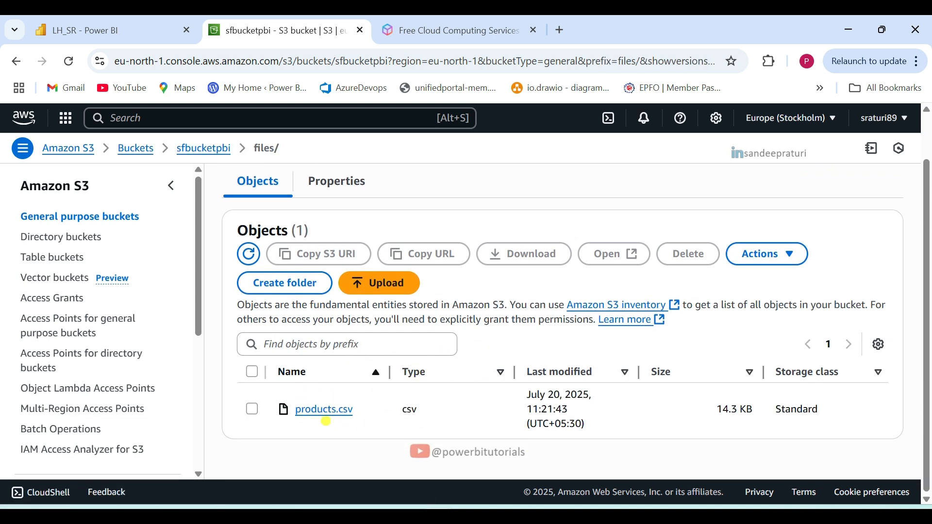
{"action": "left_click", "coordinate": [323, 409]}
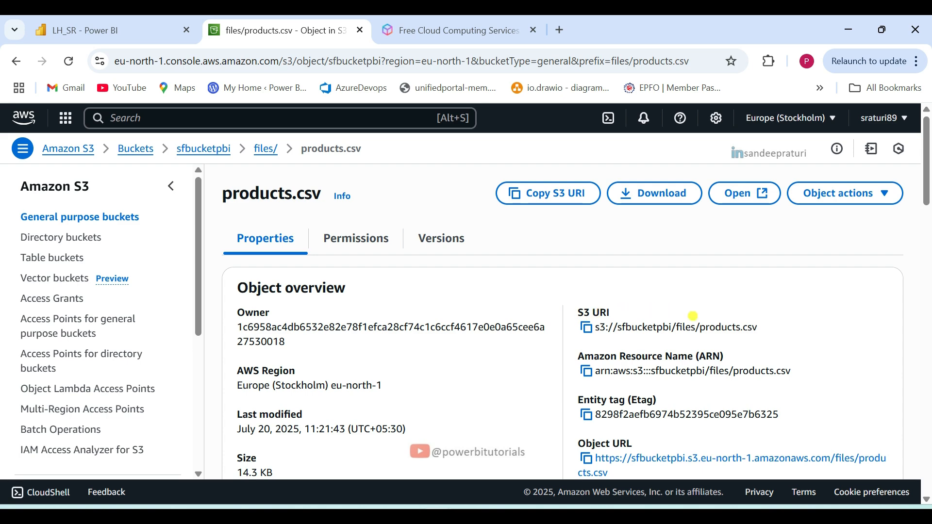
{"action": "scroll", "coordinate": [700, 327], "scroll_direction": "down", "scroll_amount": 5}
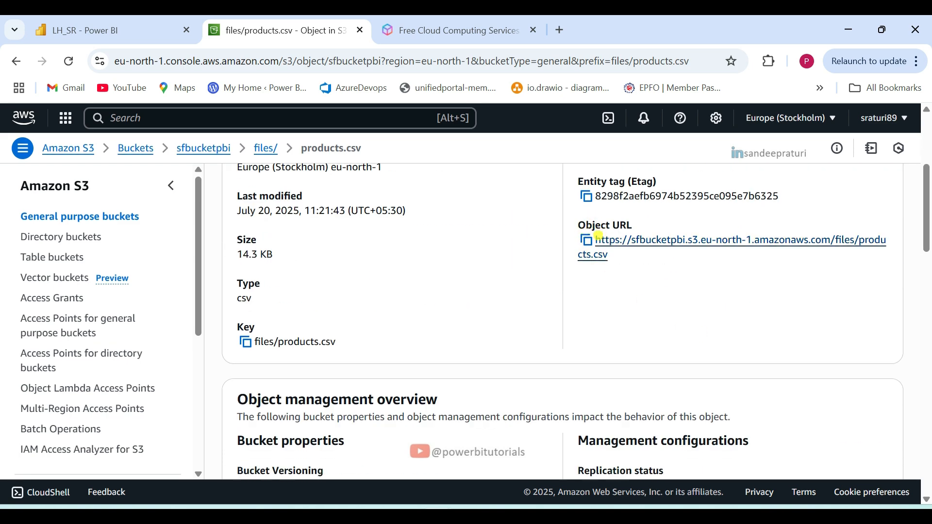
{"action": "left_click", "coordinate": [589, 239]}
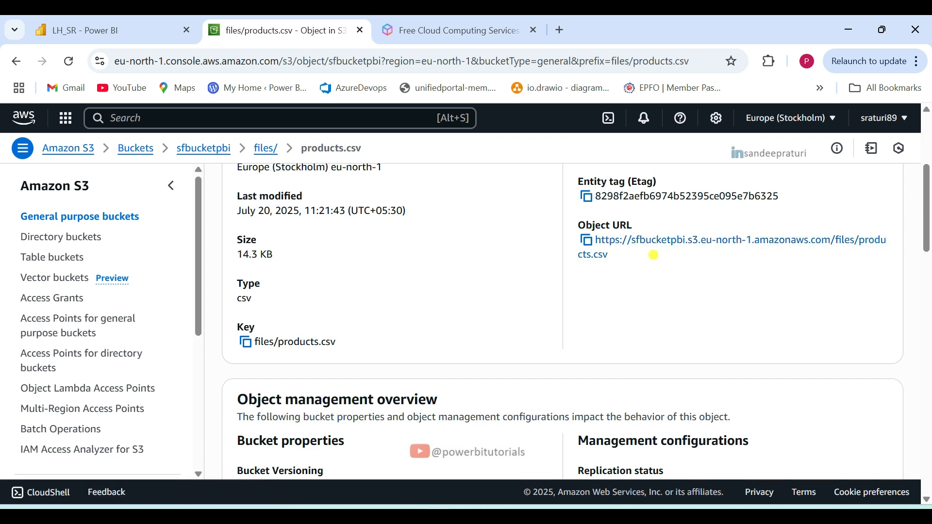
{"action": "left_click", "coordinate": [588, 242]}
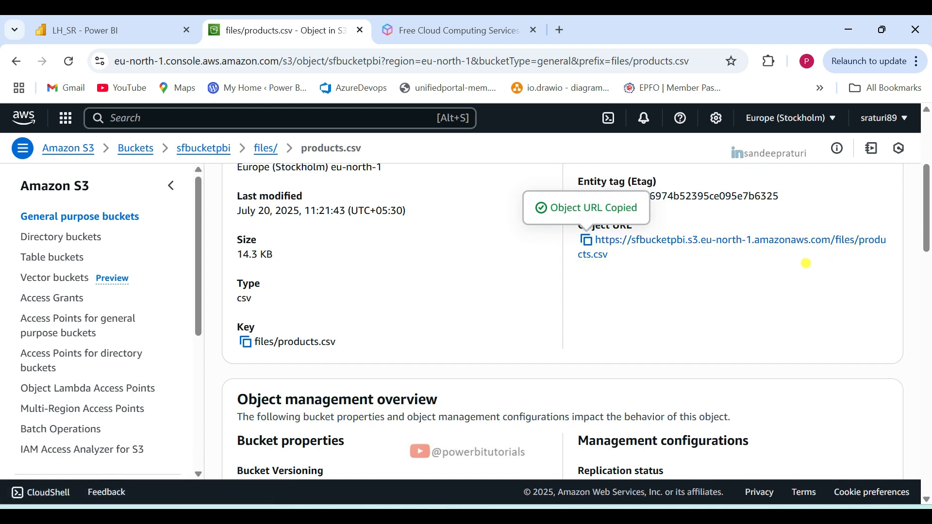
{"action": "left_click", "coordinate": [112, 30]}
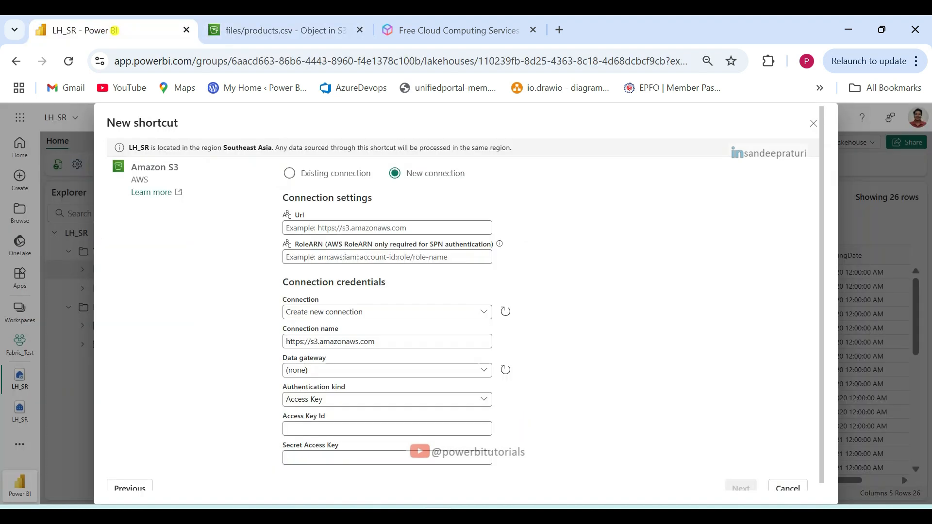
{"action": "left_click", "coordinate": [325, 230]}
{"action": "key", "text": "ctrl+v"}
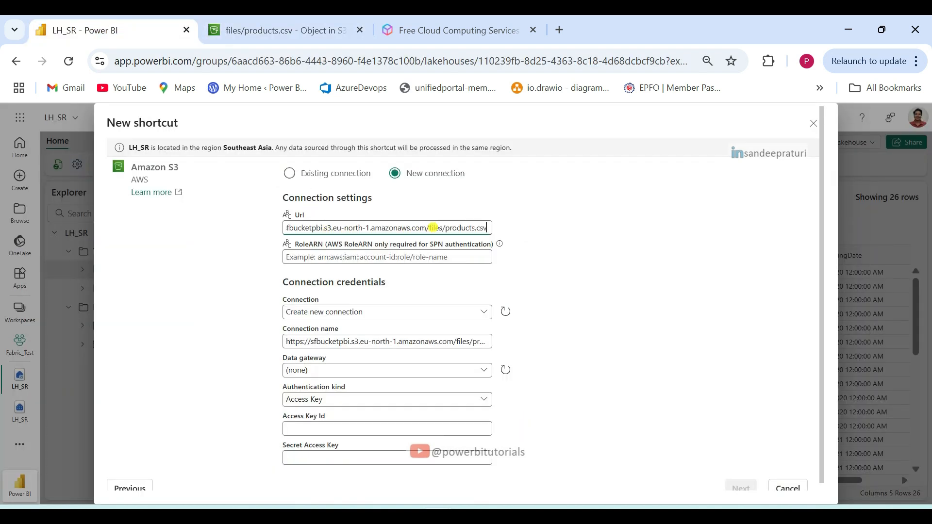
{"action": "left_click_drag", "start_coordinate": [429, 227], "coordinate": [537, 231]}
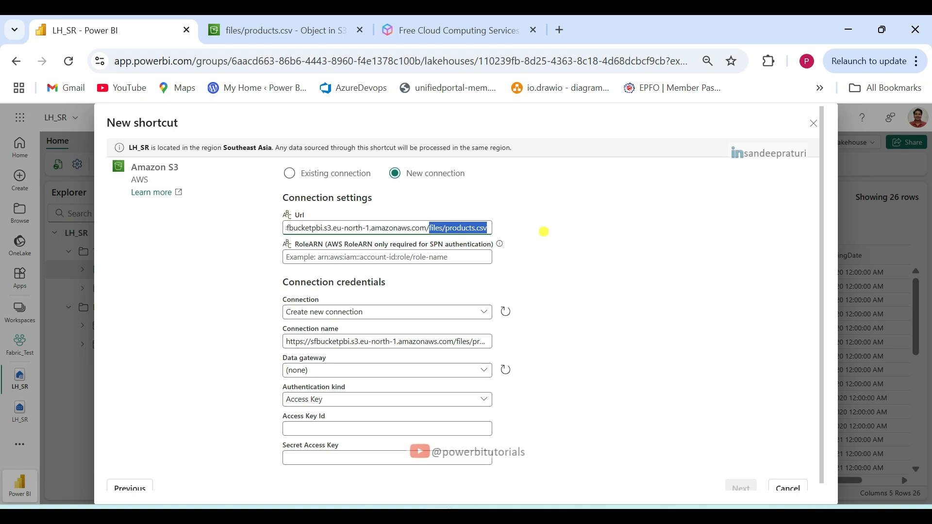
{"action": "key", "text": "BackSpace"}
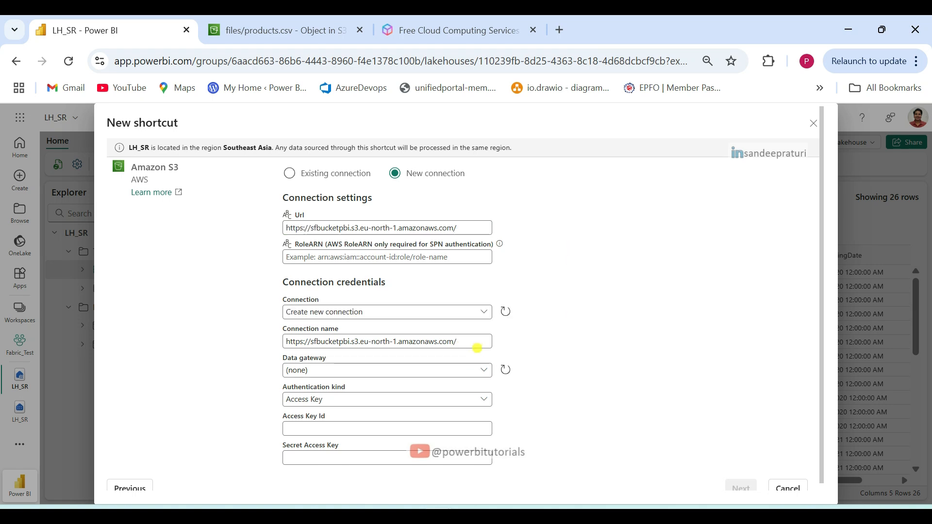
Rename the new connection as ASWS_S3BUCKET.
{"action": "left_click_drag", "start_coordinate": [477, 342], "coordinate": [256, 351]}
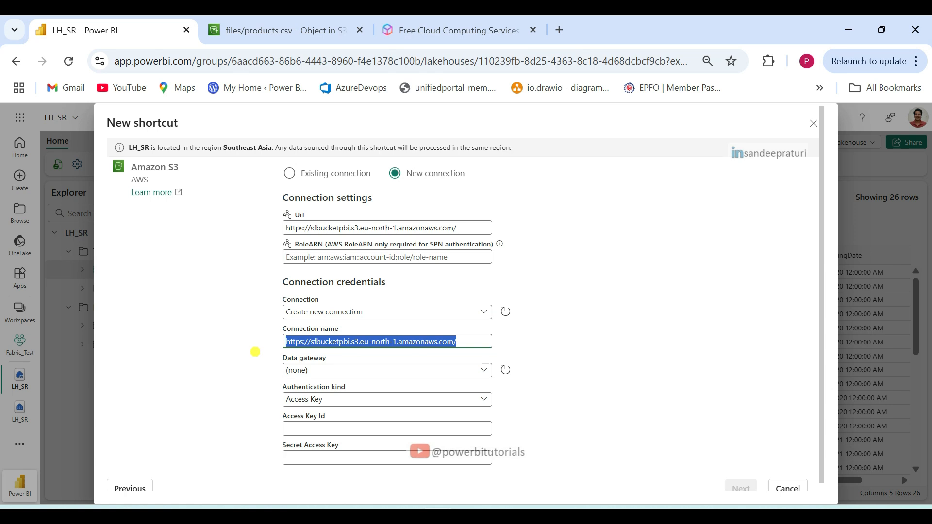
{"action": "key", "text": "BackSpace"}
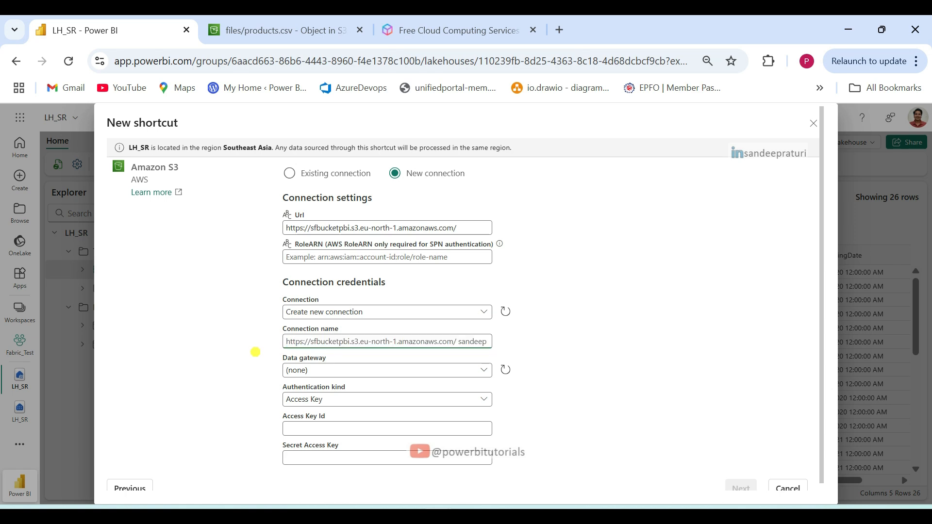
{"action": "type", "text": "ASW"}
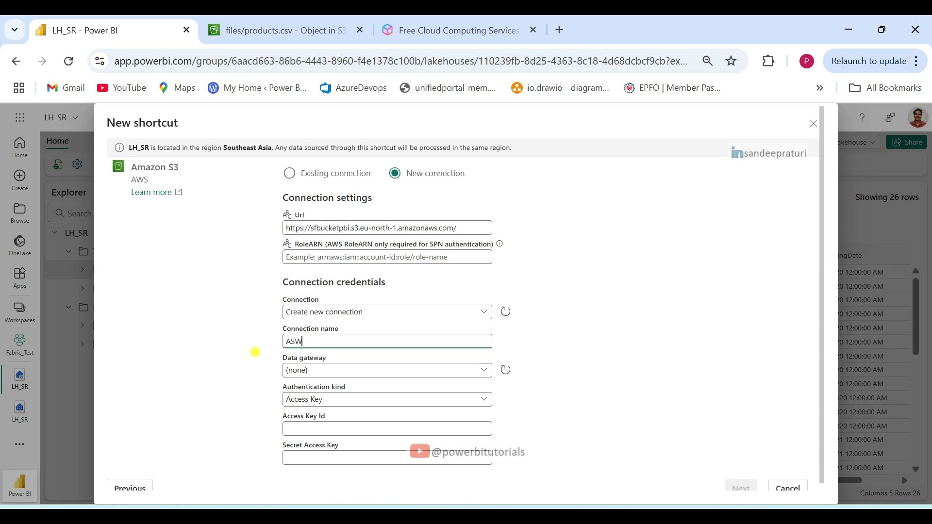
{"action": "type", "text": "S_S#"}
{"action": "key", "text": "BackSpace"}
{"action": "type", "text": "3BUCKET"}
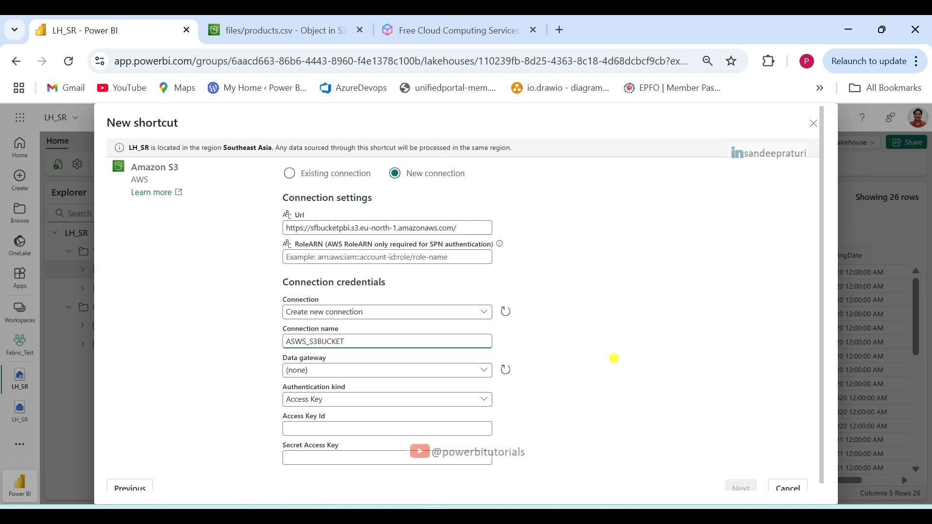
{"action": "left_click", "coordinate": [604, 350]}
{"action": "scroll", "coordinate": [604, 349], "scroll_direction": "down", "scroll_amount": 1}
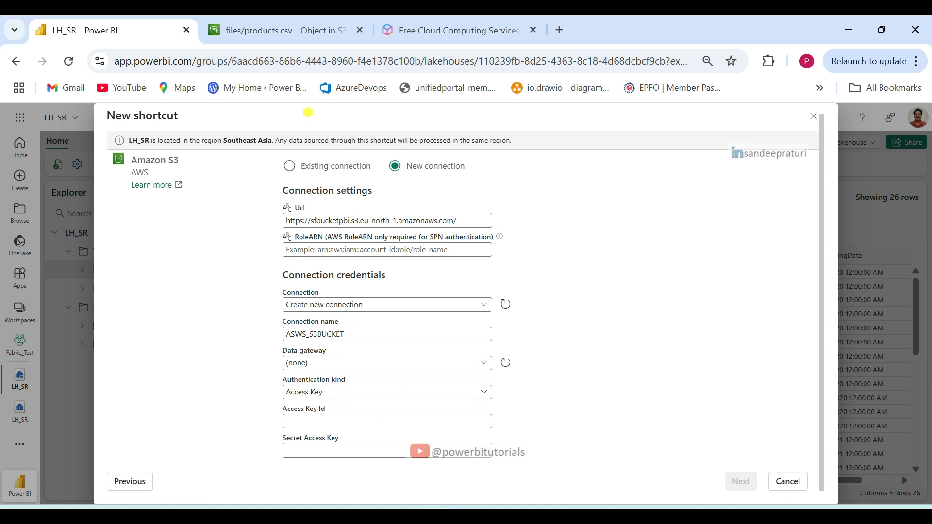
Switch to the AWS console and open the Access keys section of the account's security credentials.
{"action": "left_click", "coordinate": [270, 31]}
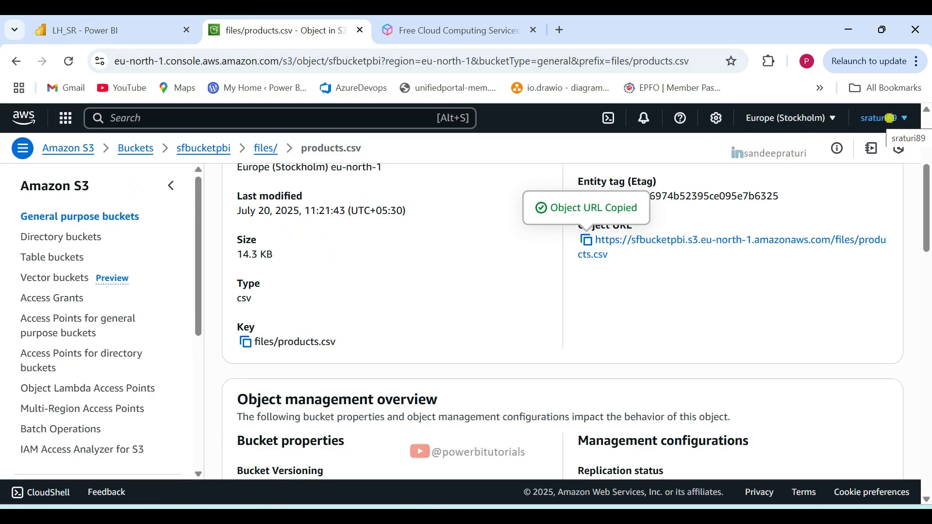
{"action": "left_click", "coordinate": [890, 118]}
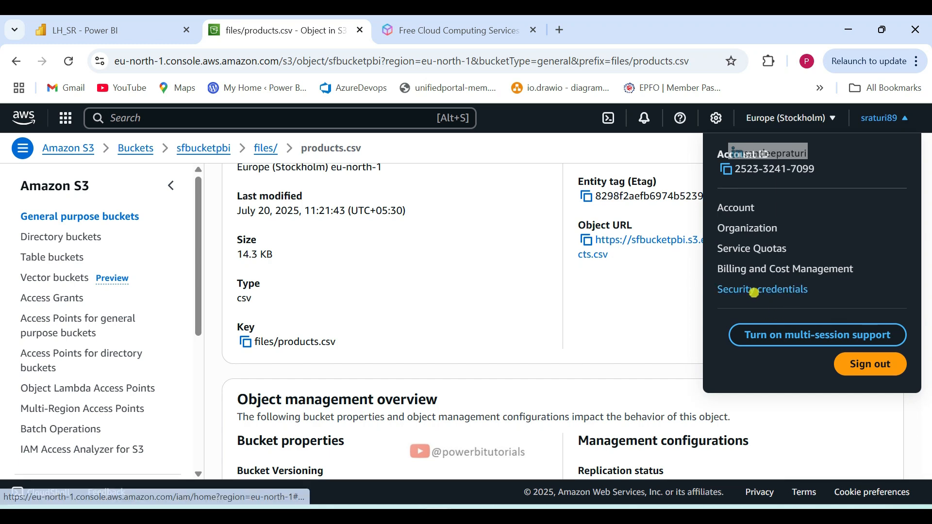
{"action": "left_click", "coordinate": [791, 291]}
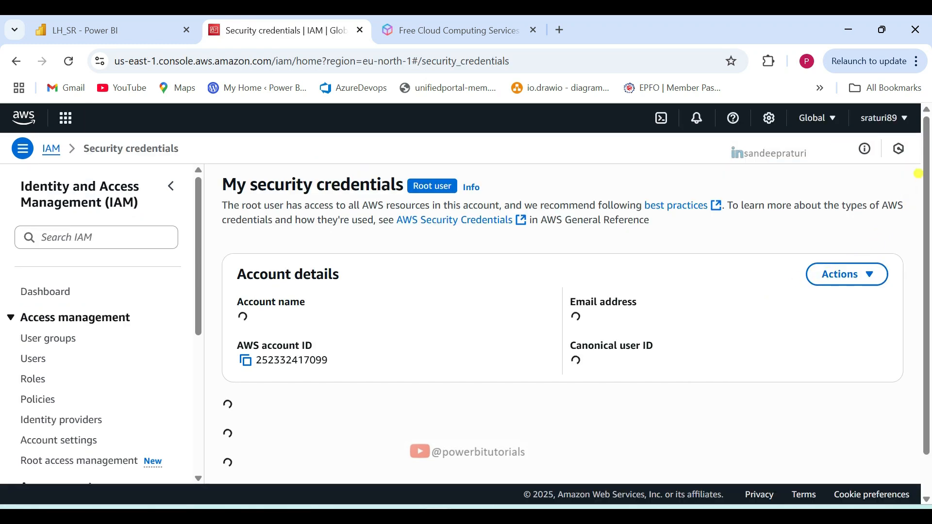
{"action": "scroll", "coordinate": [930, 208], "scroll_direction": "down", "scroll_amount": 3}
{"action": "left_click_drag", "start_coordinate": [929, 209], "coordinate": [920, 297]}
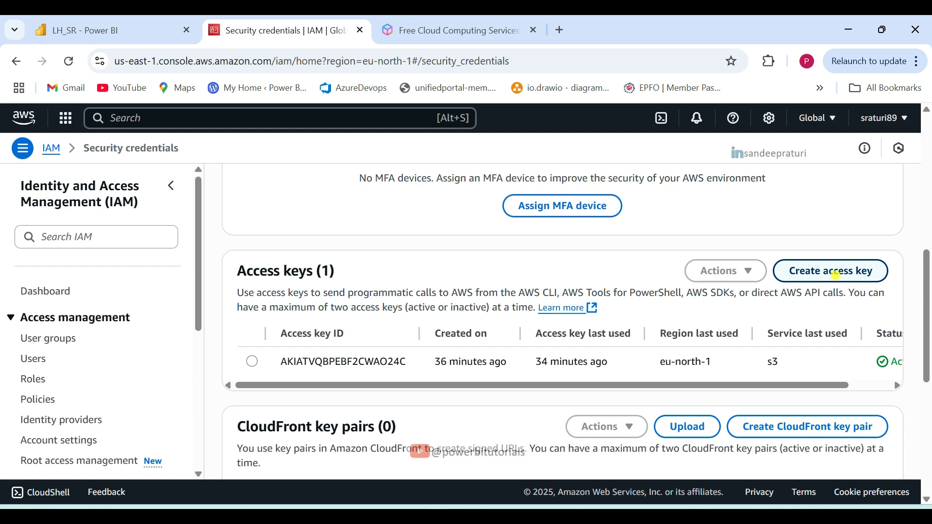
Create a new root user access key, acknowledging that it is not a best practice.
{"action": "left_click", "coordinate": [837, 273]}
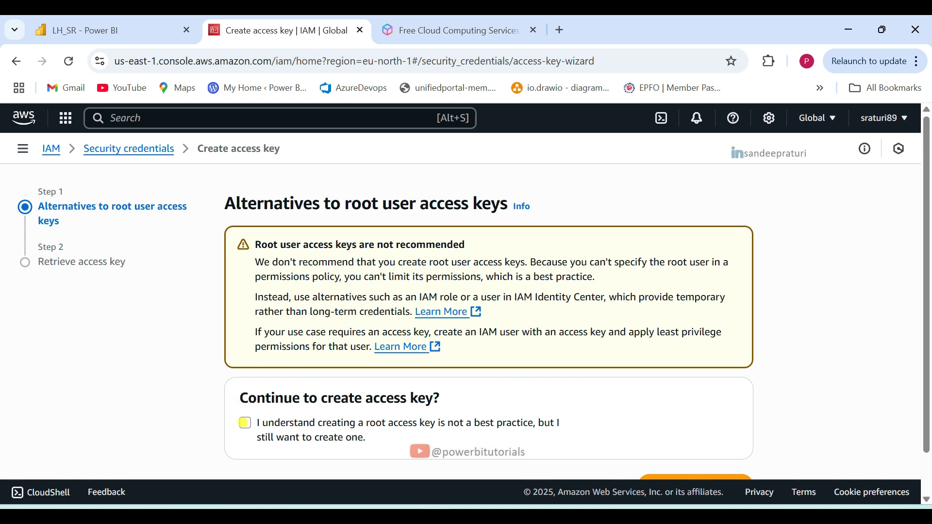
{"action": "left_click", "coordinate": [245, 423]}
{"action": "scroll", "coordinate": [788, 373], "scroll_direction": "down", "scroll_amount": 1}
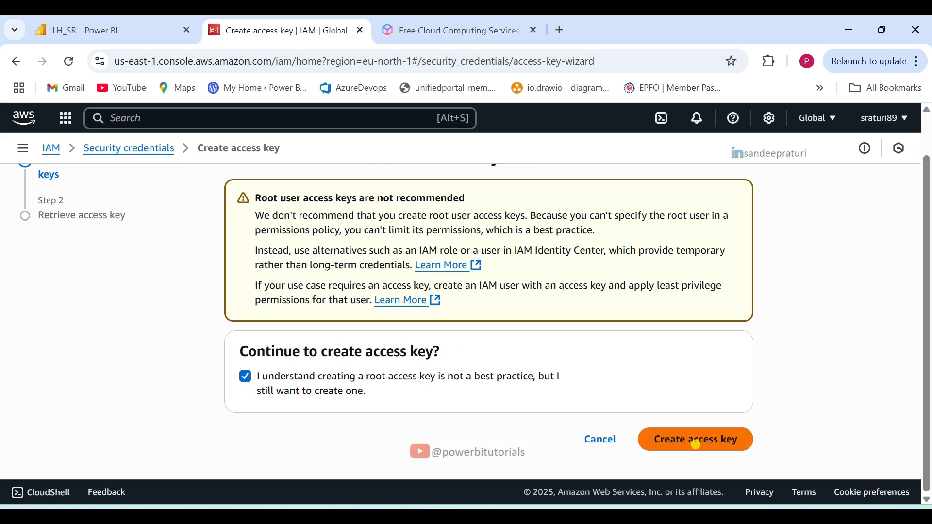
{"action": "left_click", "coordinate": [698, 443]}
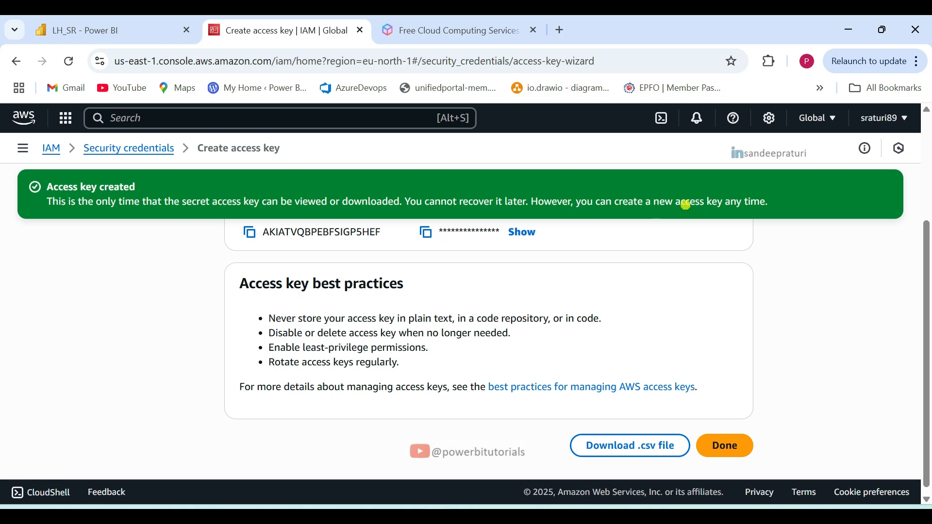
Copy the new access key from AWS and paste it as the Access Key Id of the Power BI shortcut connection.
{"action": "scroll", "coordinate": [291, 337], "scroll_direction": "up", "scroll_amount": 2}
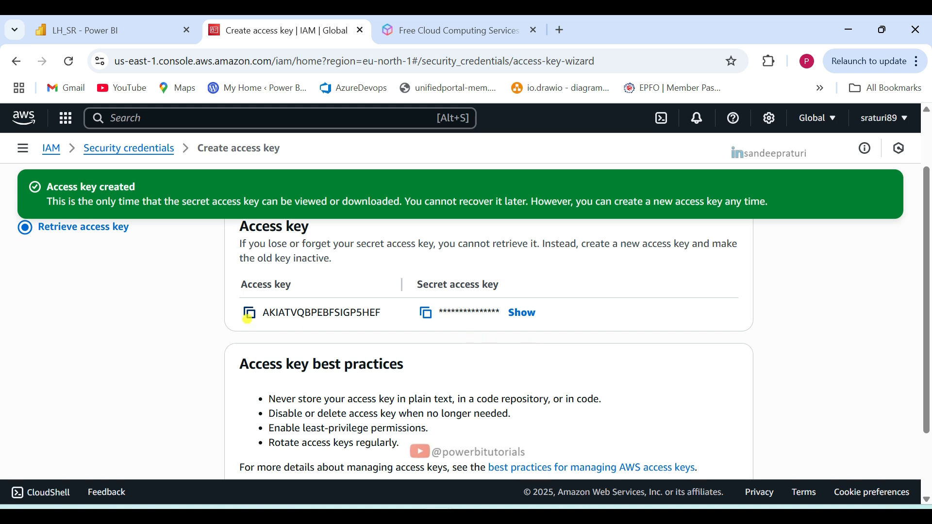
{"action": "left_click", "coordinate": [250, 313]}
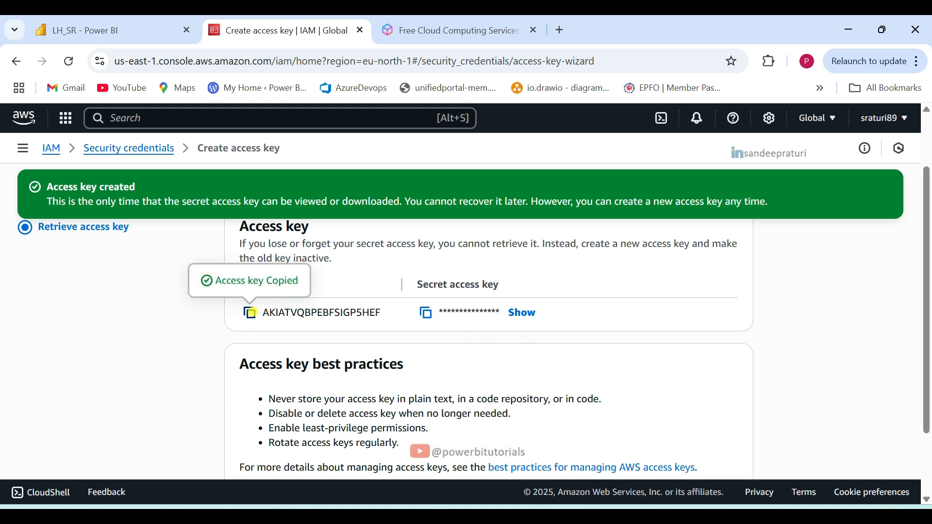
{"action": "left_click", "coordinate": [97, 20]}
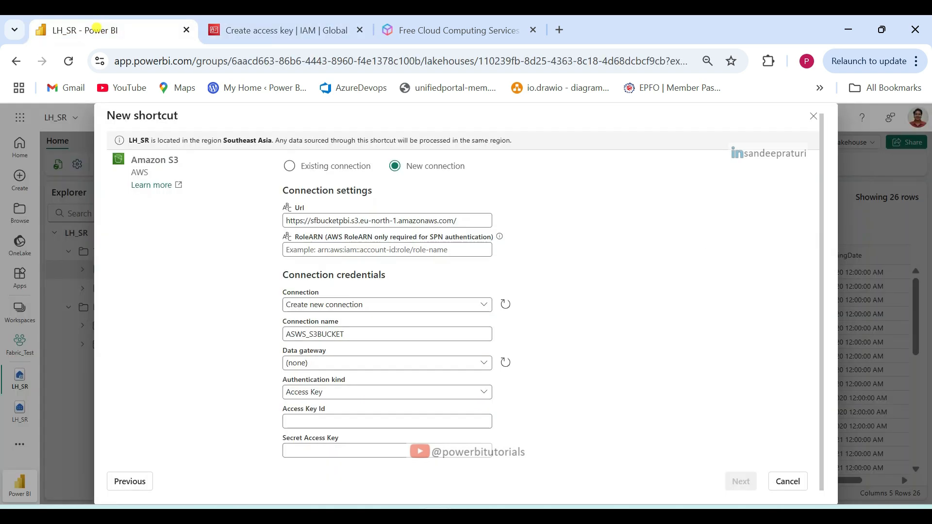
{"action": "left_click", "coordinate": [302, 422]}
{"action": "key", "text": "ctrl+v"}
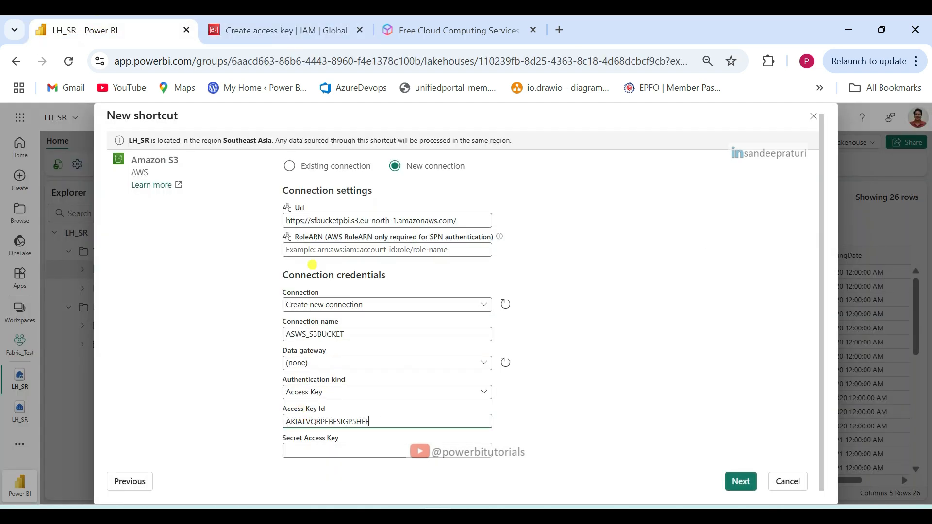
Copy the secret access key from AWS and paste it as the Secret Access Key of the Power BI shortcut connection.
{"action": "left_click", "coordinate": [279, 30]}
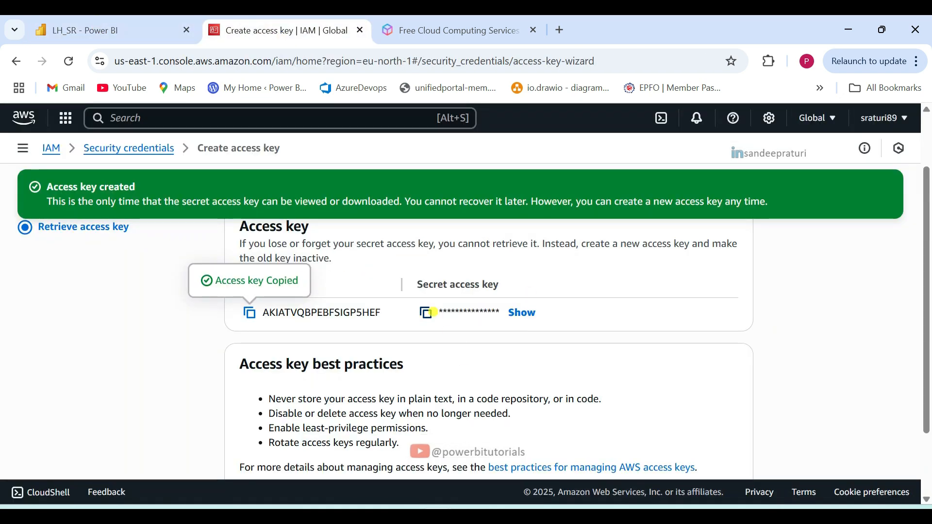
{"action": "left_click", "coordinate": [426, 313]}
{"action": "left_click", "coordinate": [146, 38]}
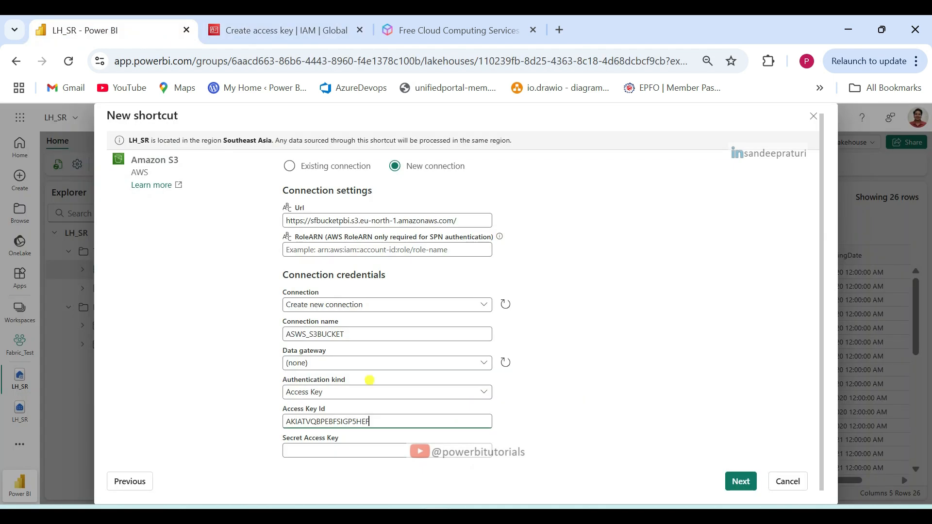
{"action": "left_click", "coordinate": [334, 450]}
{"action": "key", "text": "ctrl+v"}
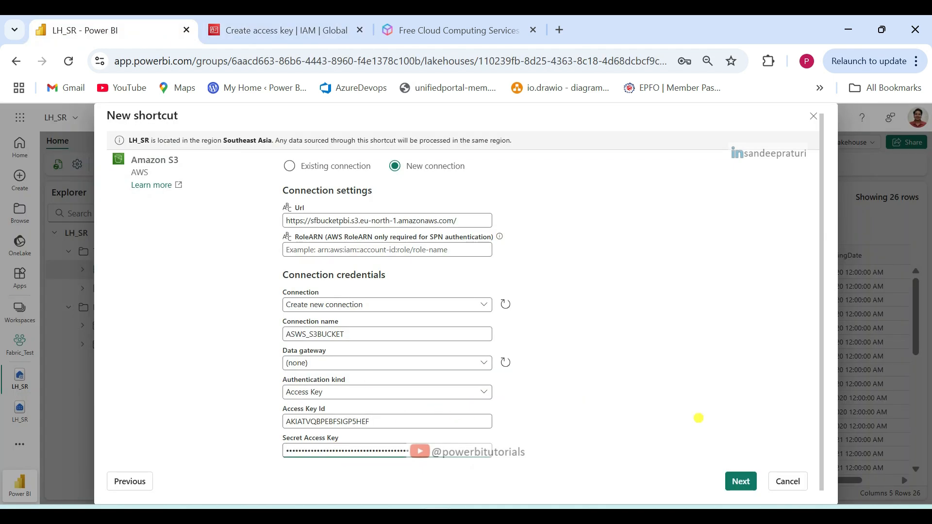
Proceed with the new connection without enabling the shortcut cache, and open the files folder under sfbucketpbi.
{"action": "left_click", "coordinate": [740, 481]}
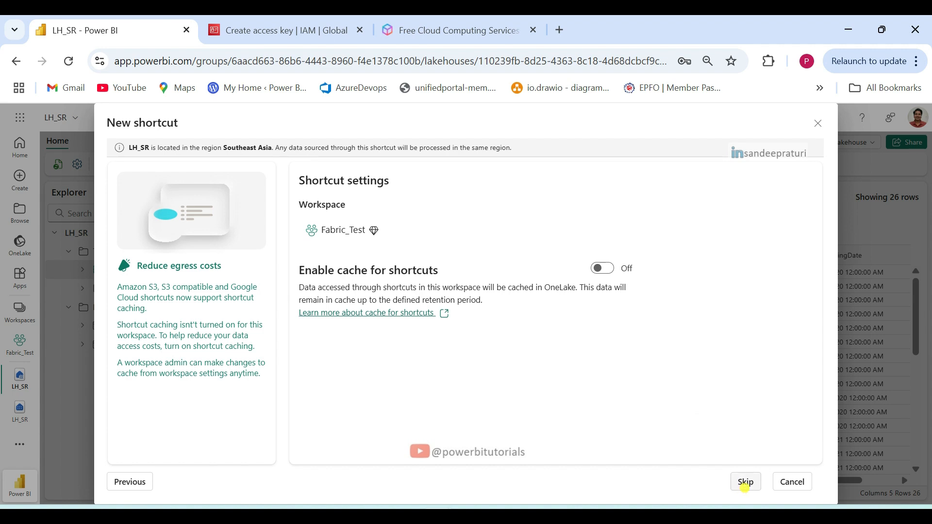
{"action": "left_click", "coordinate": [746, 482]}
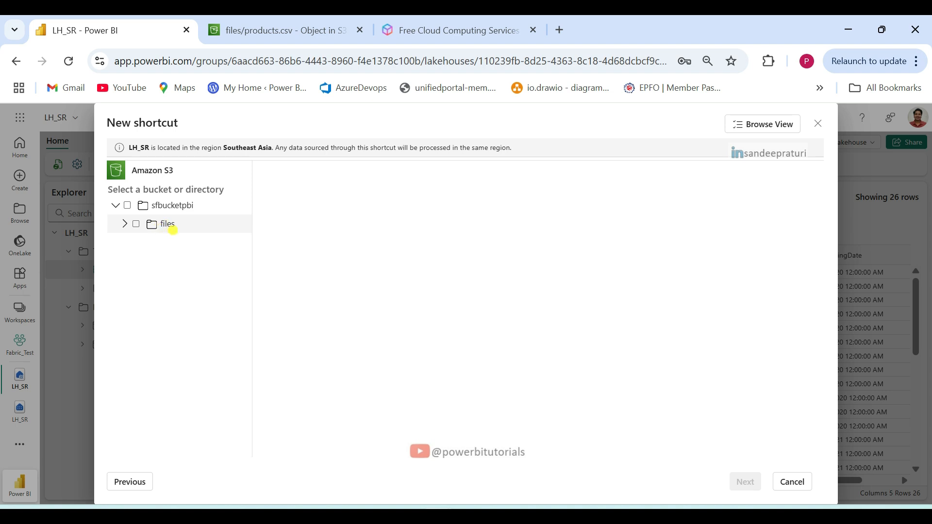
{"action": "left_click", "coordinate": [165, 224]}
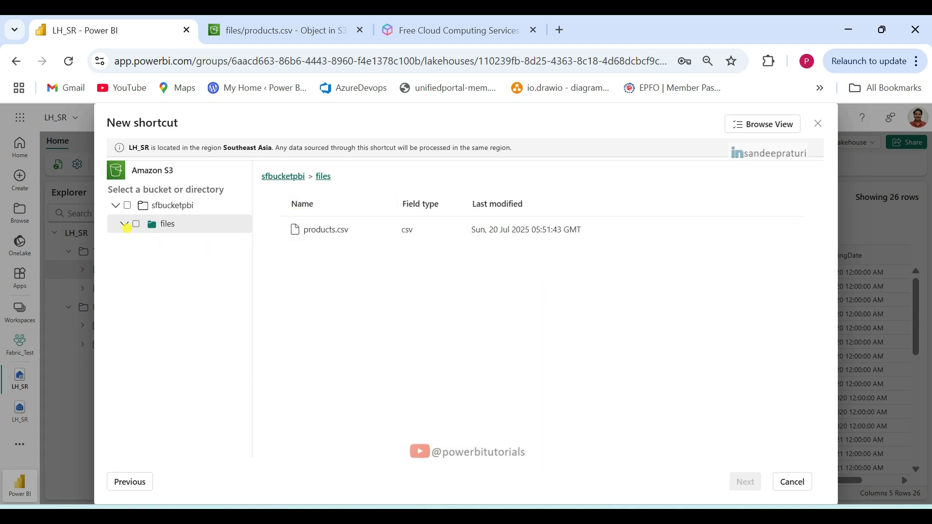
Select the files folder of sfbucketpbi as the shortcut source and skip the optional Delta table transformation.
{"action": "left_click", "coordinate": [136, 224]}
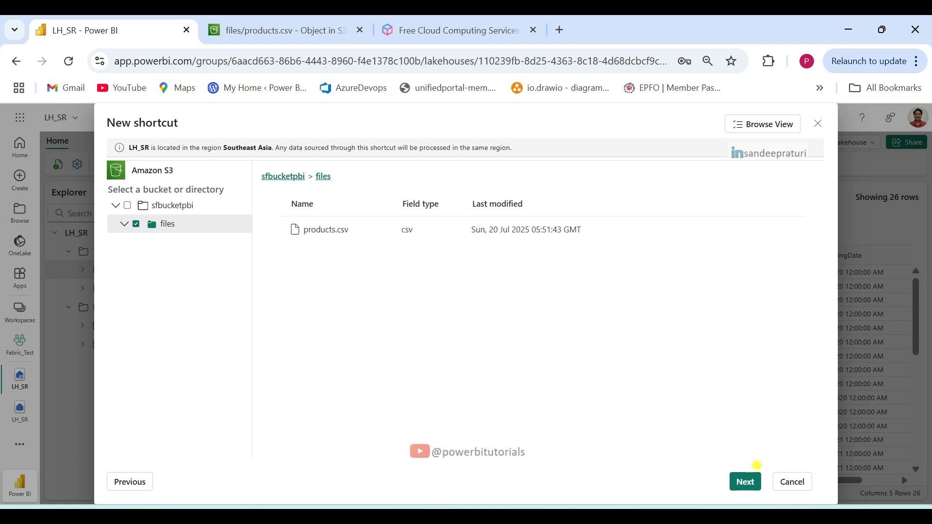
{"action": "left_click", "coordinate": [745, 481]}
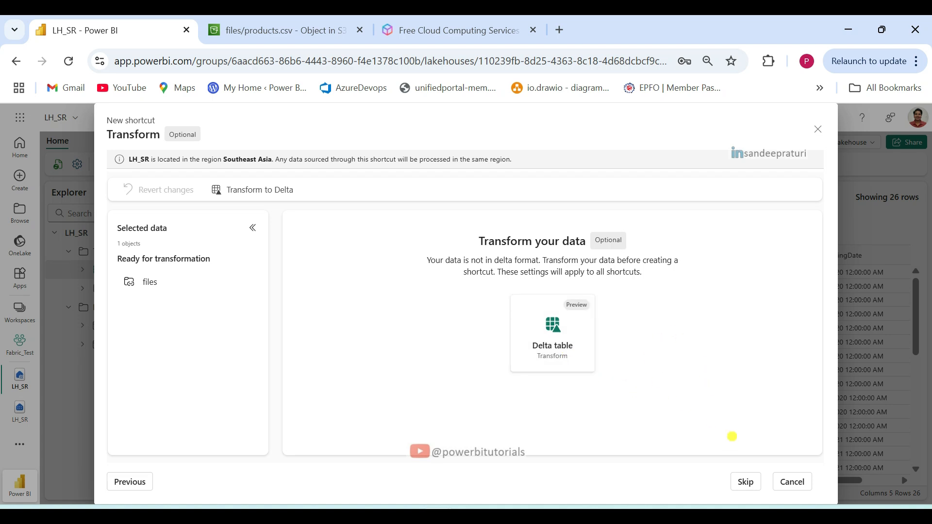
{"action": "left_click", "coordinate": [747, 483]}
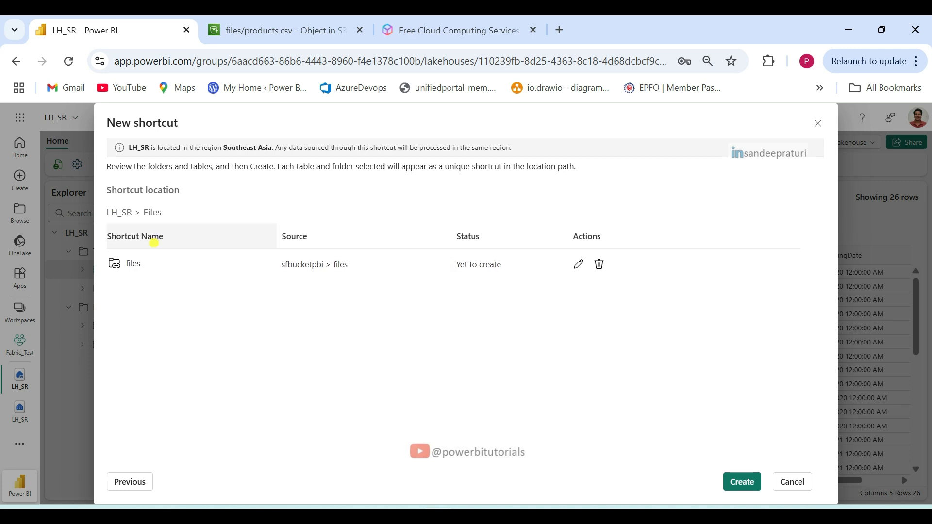
Rename the shortcut from sfbucketpbi > files as S3_Files and create it in the lakehouse's Files section.
{"action": "left_click", "coordinate": [575, 265]}
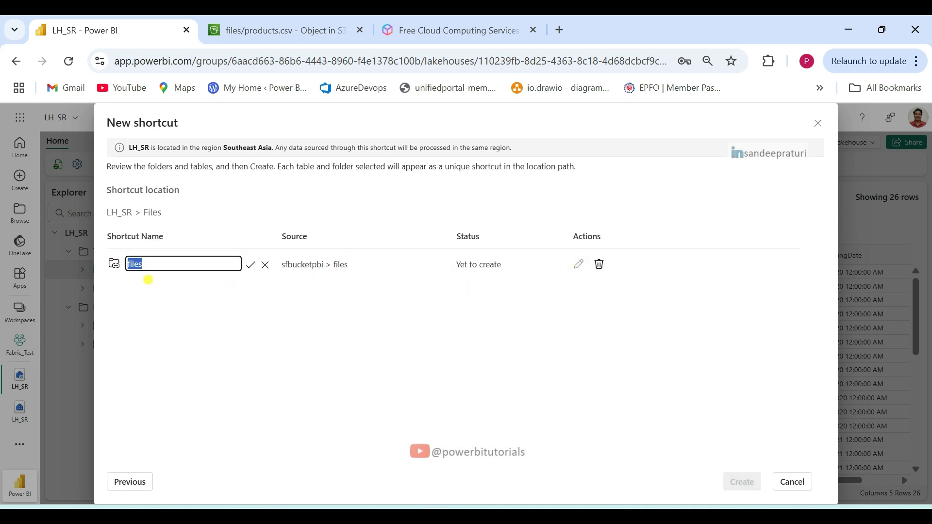
{"action": "left_click", "coordinate": [152, 267]}
{"action": "left_click_drag", "start_coordinate": [155, 264], "coordinate": [117, 265]}
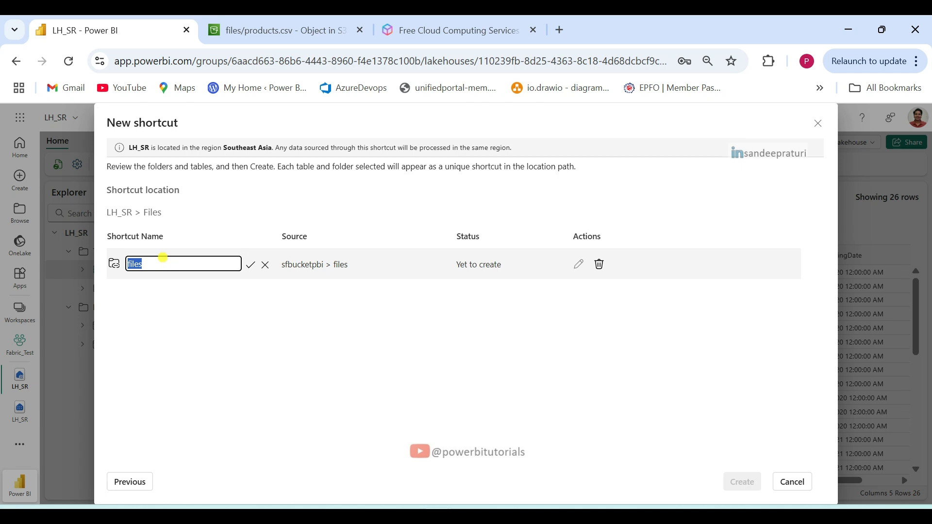
{"action": "type", "text": "S3_F"}
{"action": "left_click", "coordinate": [251, 266]}
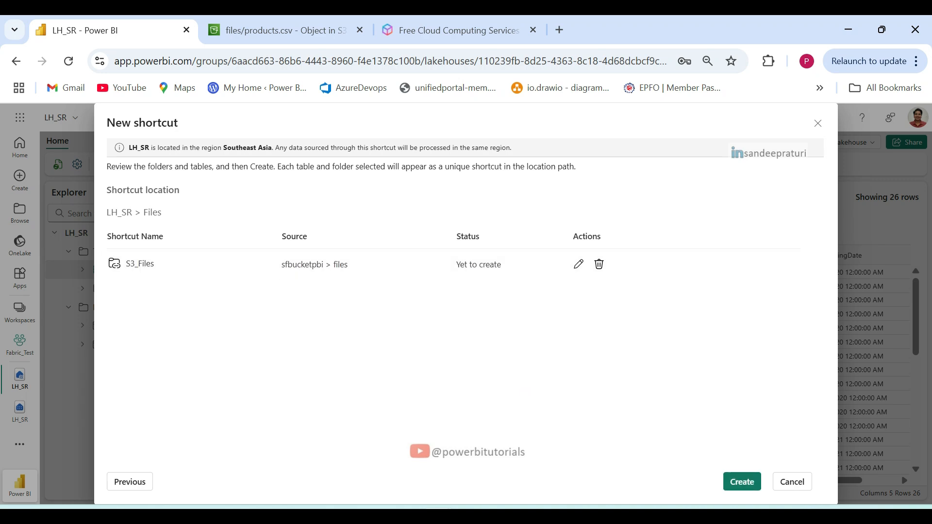
{"action": "left_click", "coordinate": [743, 480]}
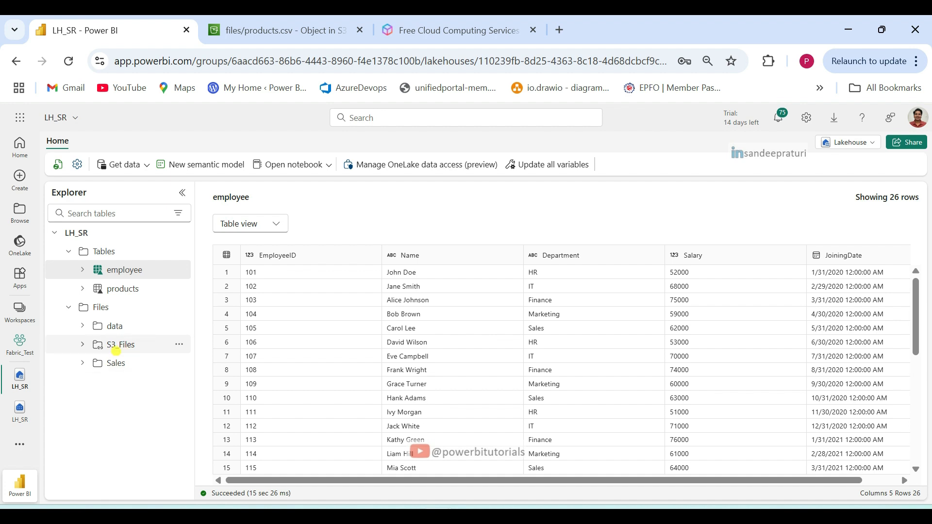
Load products.csv from the S3_Files shortcut into a new table named S3_products, using the header for column names, and open the table's preview.
{"action": "left_click", "coordinate": [115, 345]}
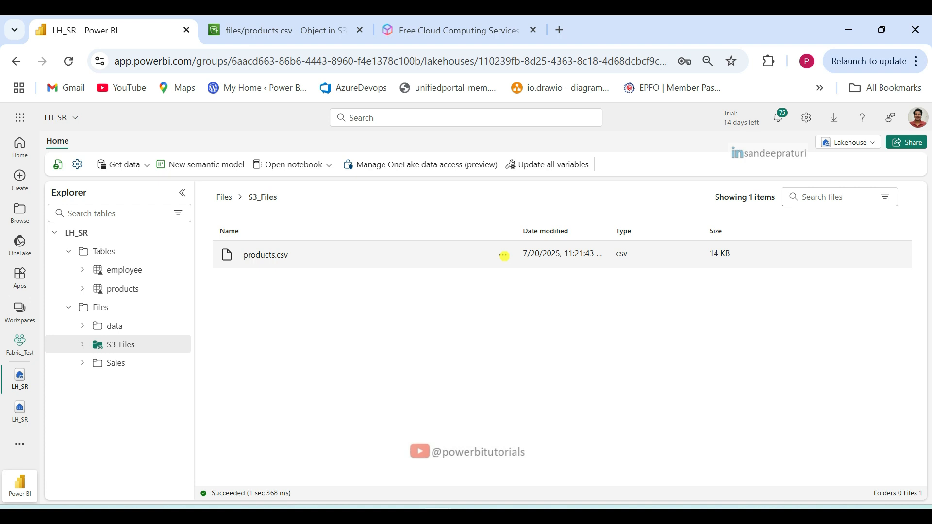
{"action": "left_click", "coordinate": [503, 255]}
{"action": "mouse_move", "coordinate": [553, 269]}
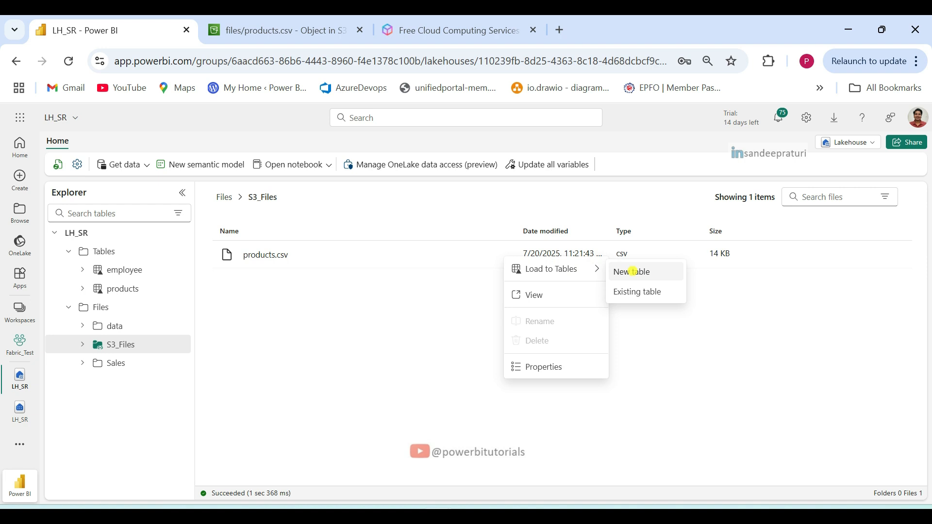
{"action": "left_click", "coordinate": [633, 271]}
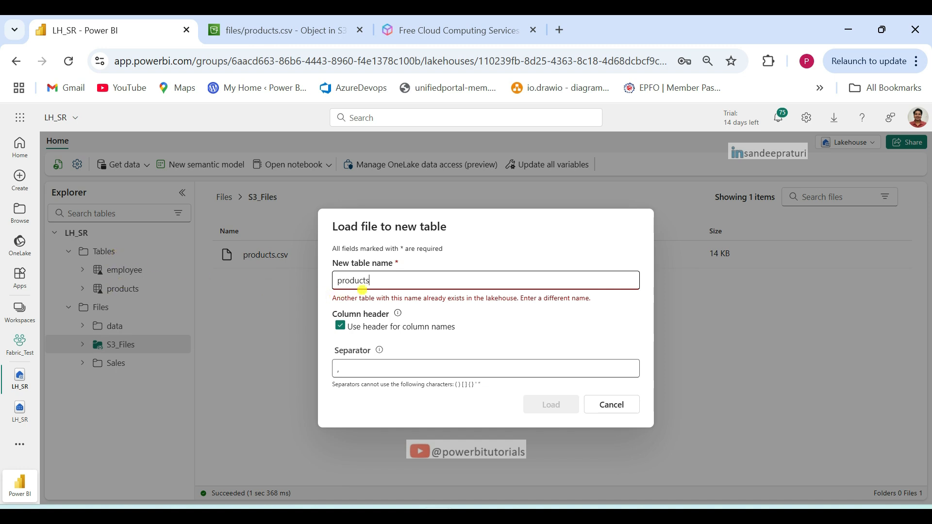
{"action": "left_click_drag", "start_coordinate": [377, 282], "coordinate": [312, 285]}
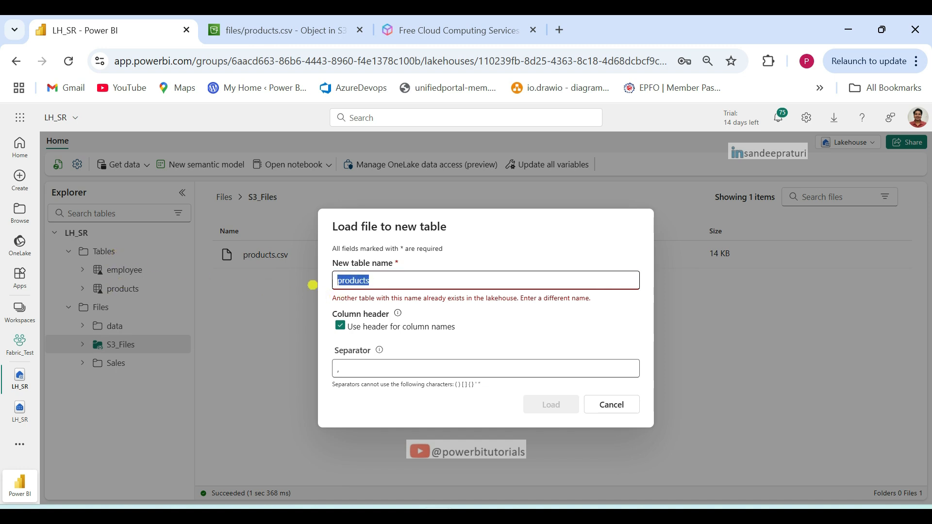
{"action": "left_click", "coordinate": [341, 280]}
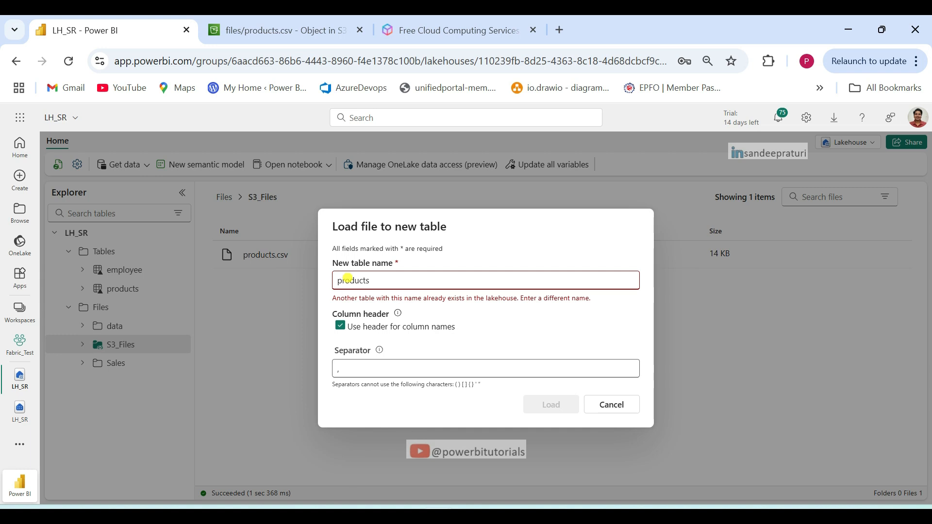
{"action": "type", "text": "S3"}
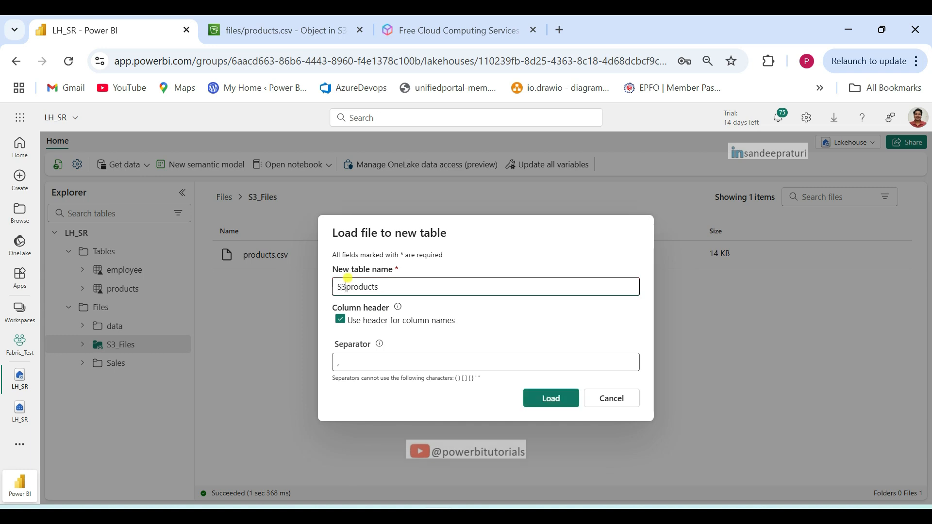
{"action": "type", "text": "_"}
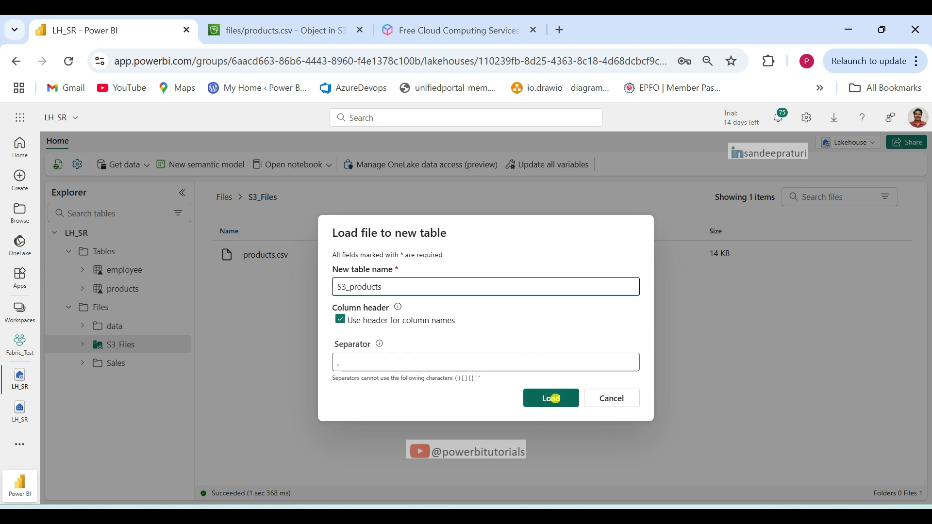
{"action": "left_click", "coordinate": [555, 399]}
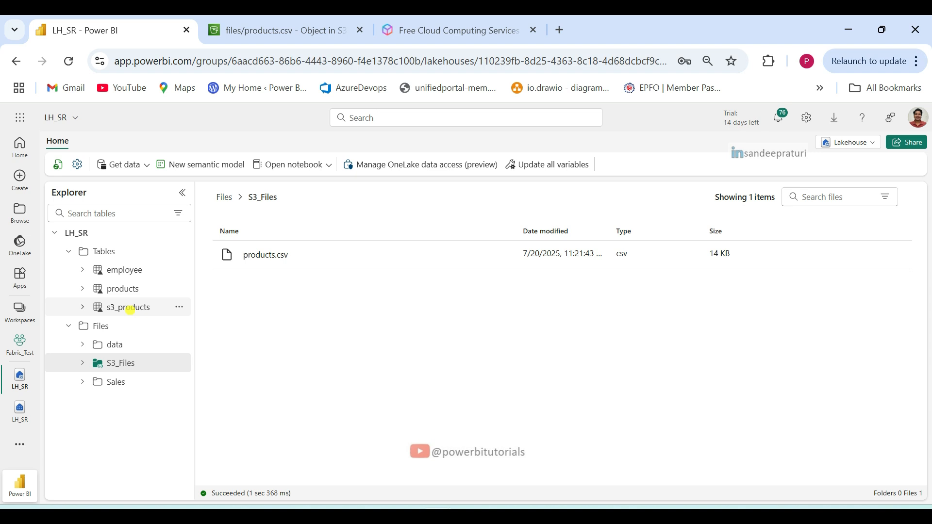
{"action": "left_click", "coordinate": [133, 309]}
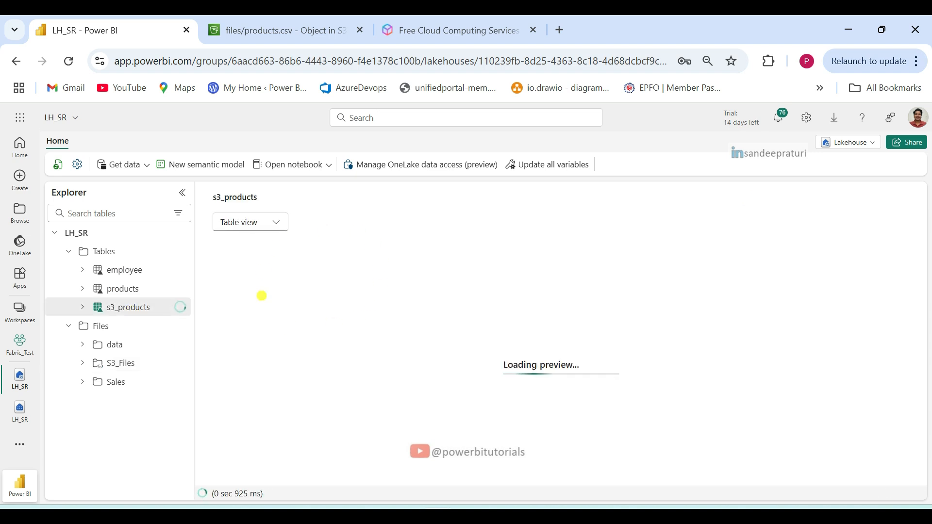